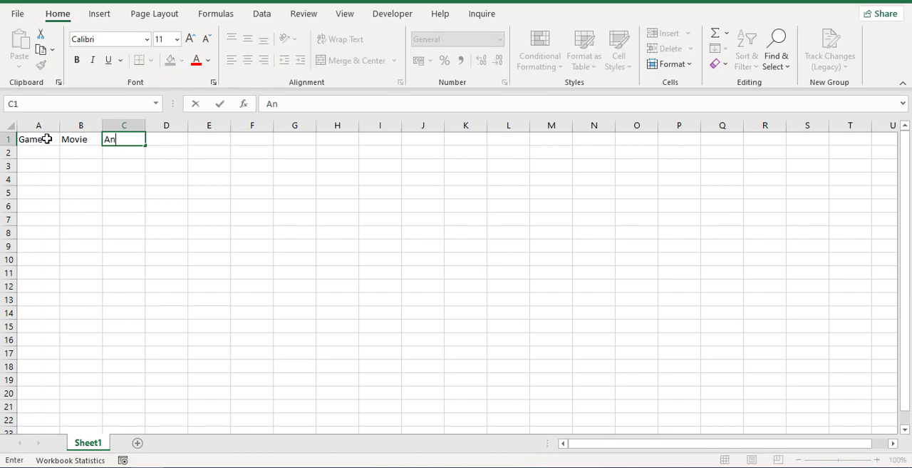
# Complete the third column header in C1 as Animation and go to cell A2 under Game.
pyautogui.write('ation')
pyautogui.press('Left')
pyautogui.press('Left')
pyautogui.press('Down')
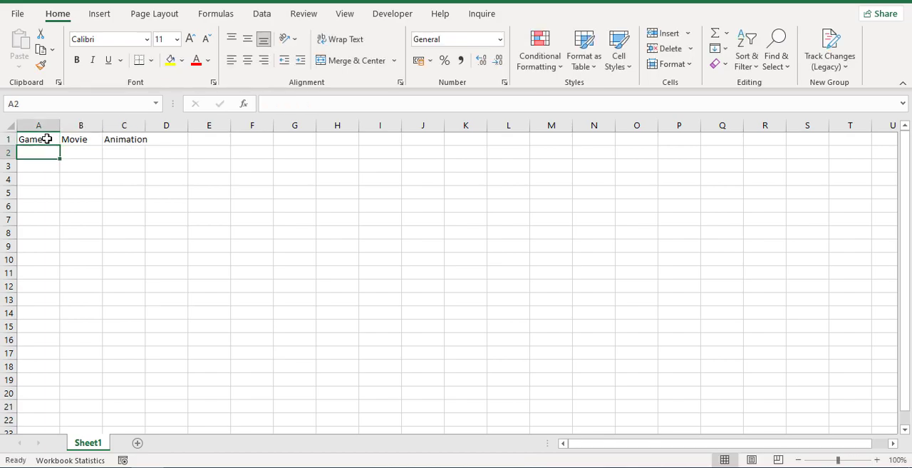
# List Silent Hill, Resident Evil and The Suffering in cells A2 to A4 under Game.
pyautogui.write('Sil')
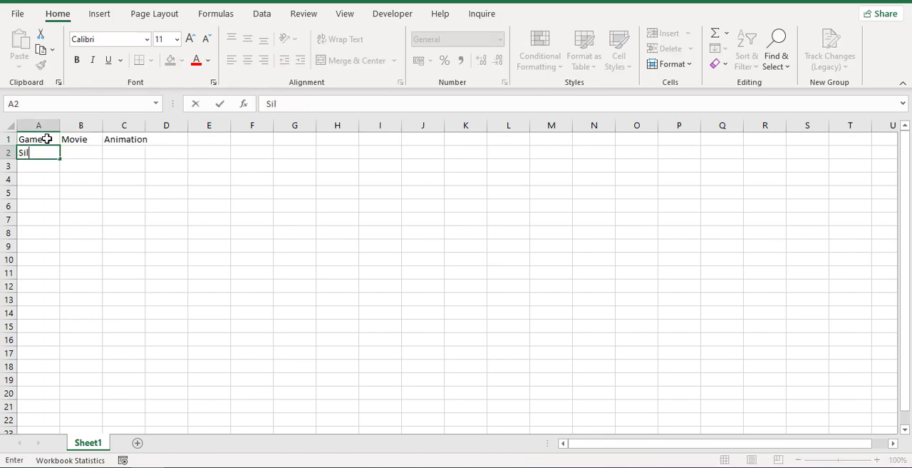
pyautogui.write('ent Hill')
pyautogui.press('Return')
pyautogui.write('Resident Evil')
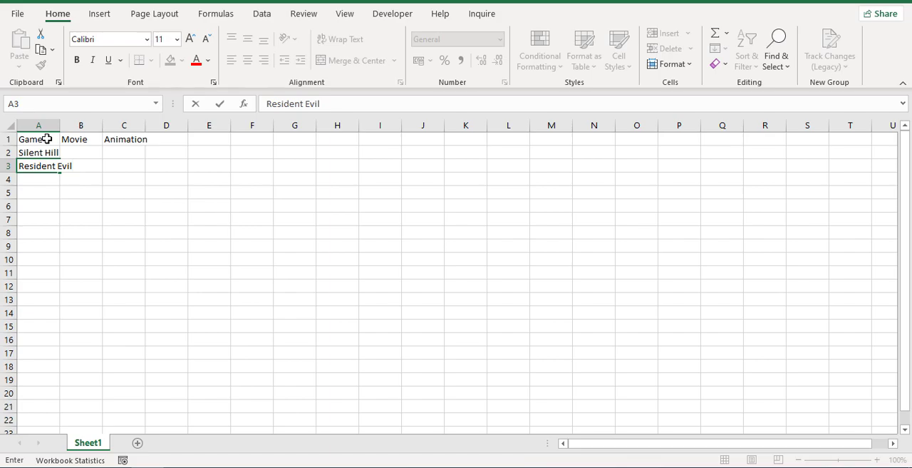
pyautogui.press('Return')
pyautogui.write('The ')
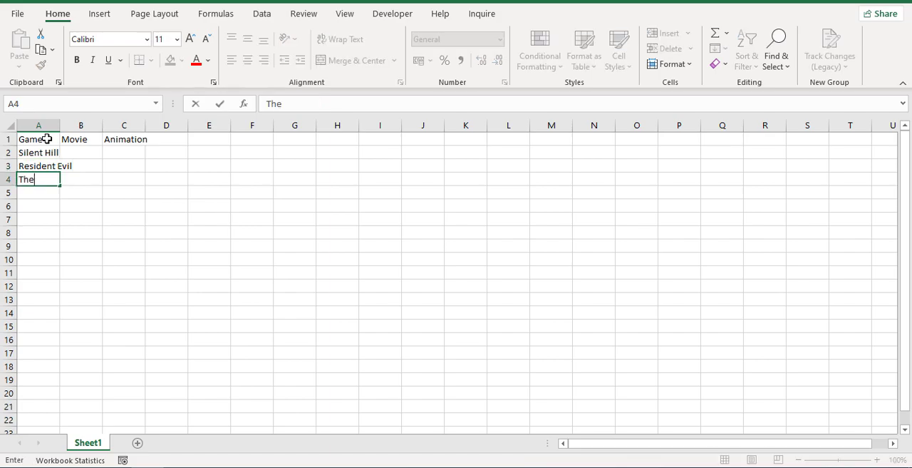
pyautogui.write('Suffering')
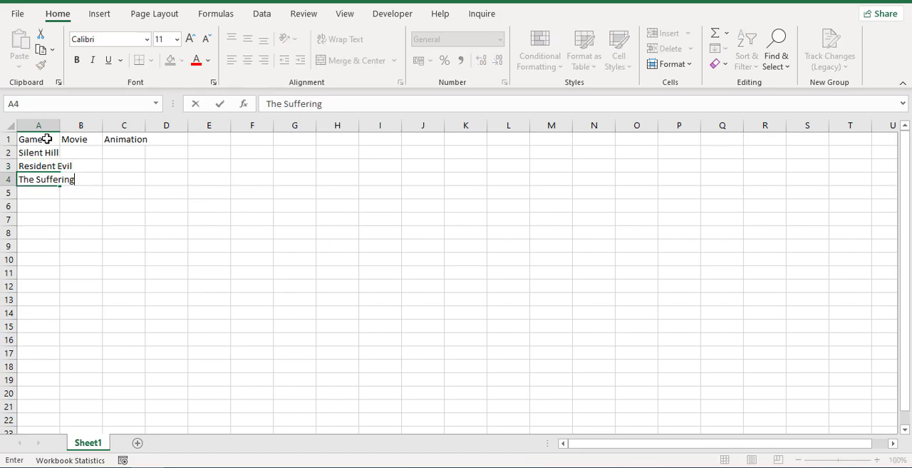
pyautogui.press('Return')
# Continue the Game list with Alan Wake, Cold Fear and The Dark Eye in cells A5 to A7.
pyautogui.write('Alan Wake')
pyautogui.press('Return')
pyautogui.write('Cold Fear')
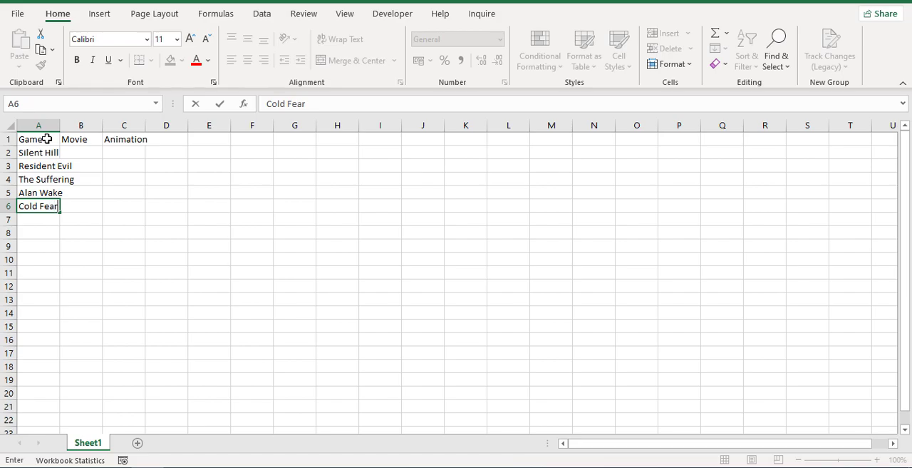
pyautogui.press('Return')
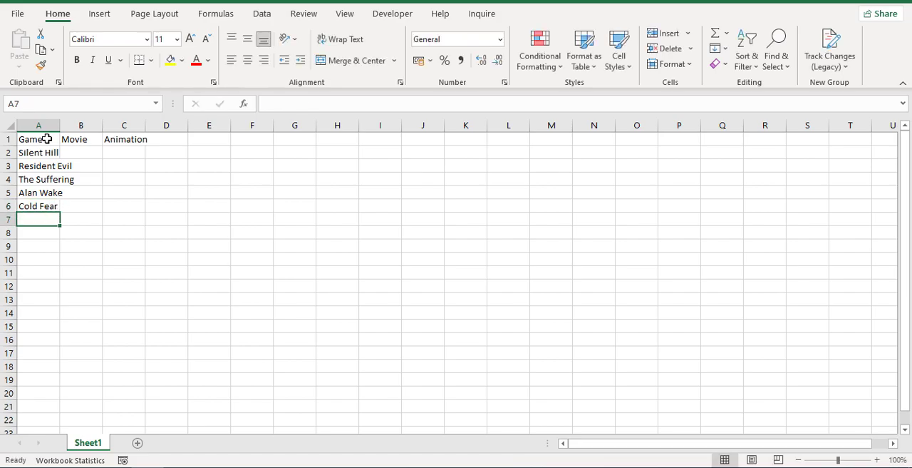
pyautogui.write('The Dark Eye')
pyautogui.press('Return')
# Add Calling, Rise of Nightmares and Siren in cells A8 to A10, and widen column A to fit the titles.
pyautogui.write('Calling')
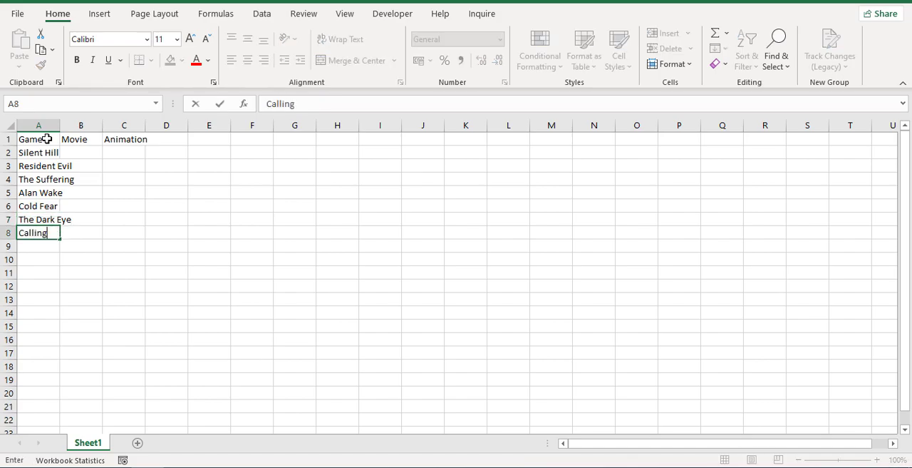
pyautogui.press('Return')
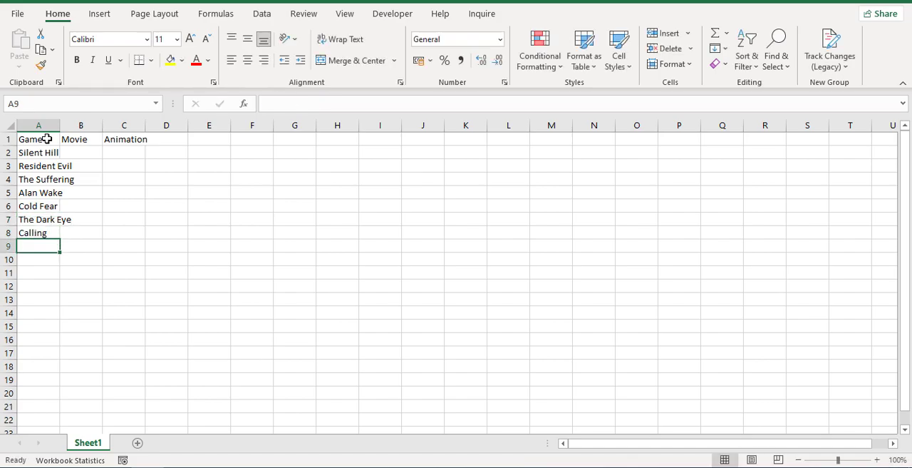
pyautogui.write('Rise of')
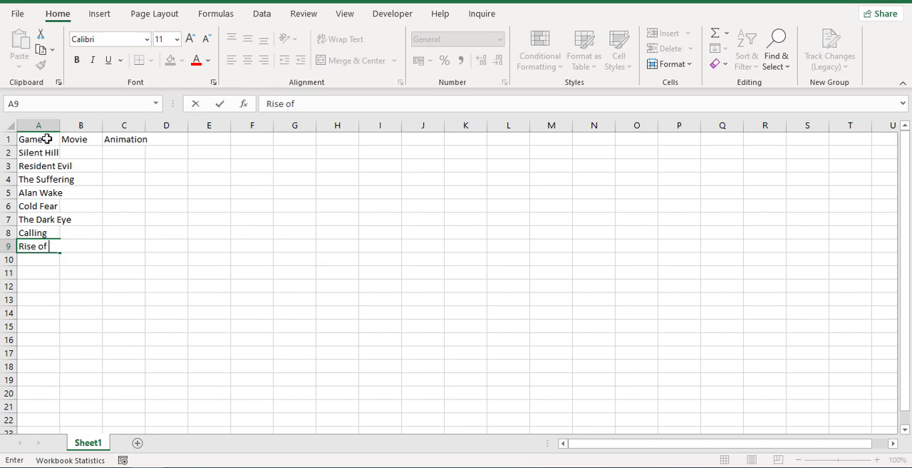
pyautogui.write(' Nightmares')
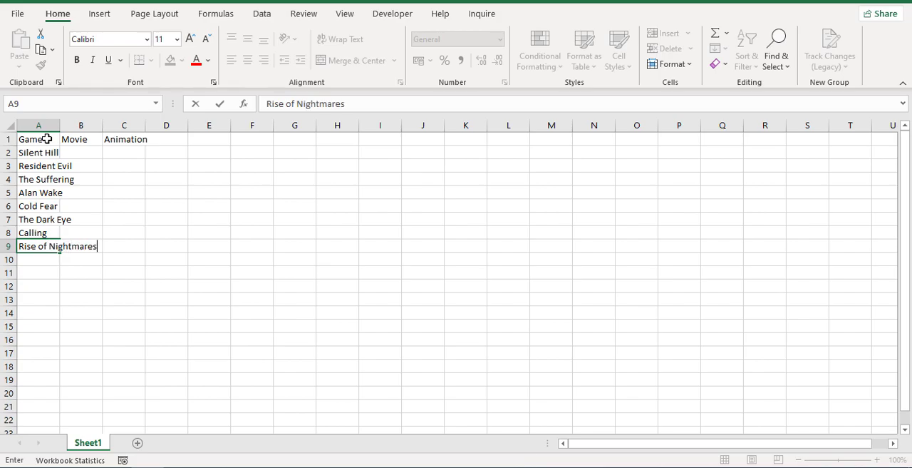
pyautogui.press('Return')
pyautogui.write('Siren')
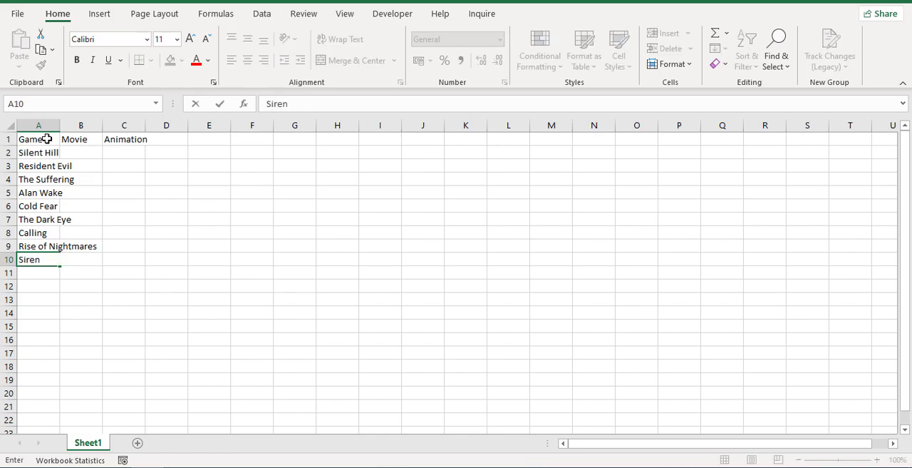
pyautogui.press('Return')
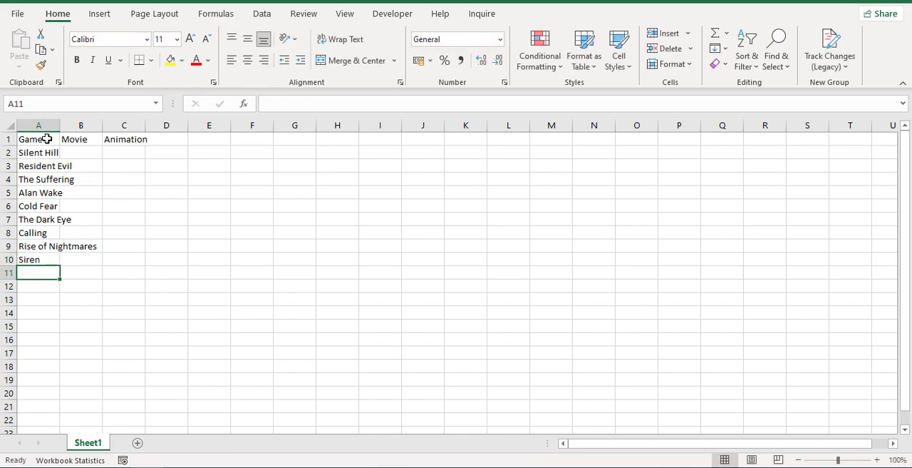
pyautogui.moveTo(61, 124); pyautogui.dragTo(127, 129)
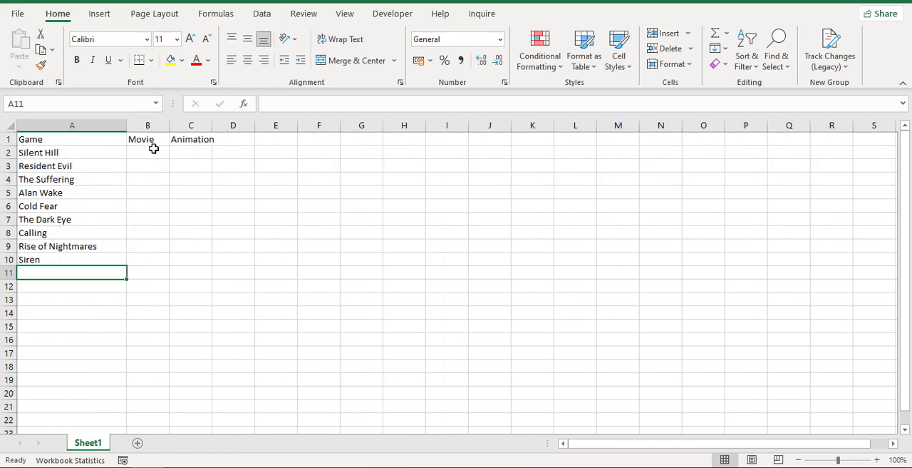
# Enter Forrest Gump and The Dark Knight in cells B2 and B3 under Movie.
pyautogui.click(154, 149)
pyautogui.write('F')
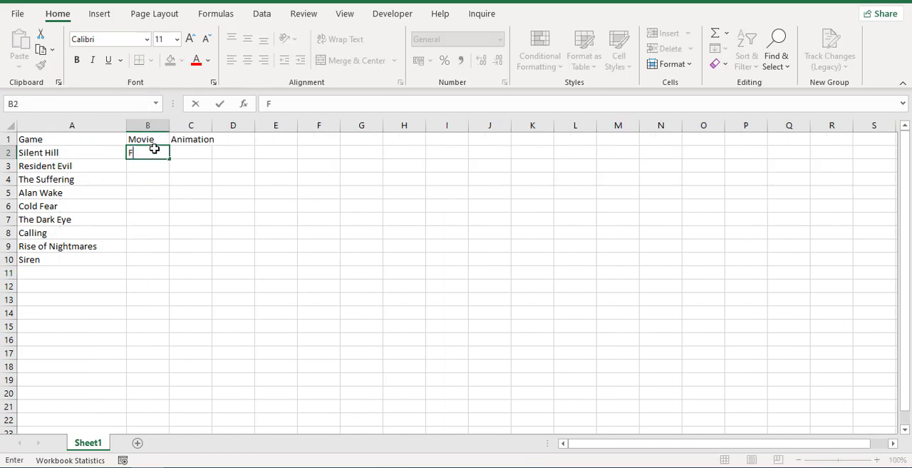
pyautogui.write('orrest Gump')
pyautogui.press('Return')
pyautogui.write('Th')
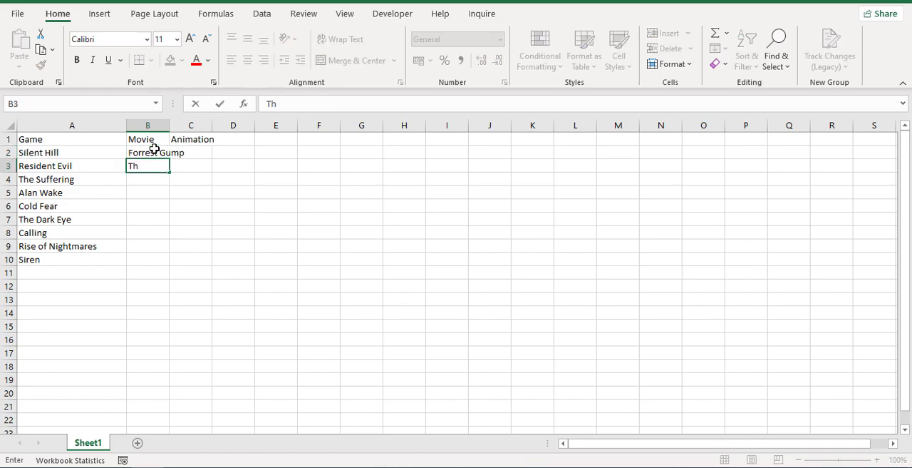
pyautogui.write('e Dark Knight')
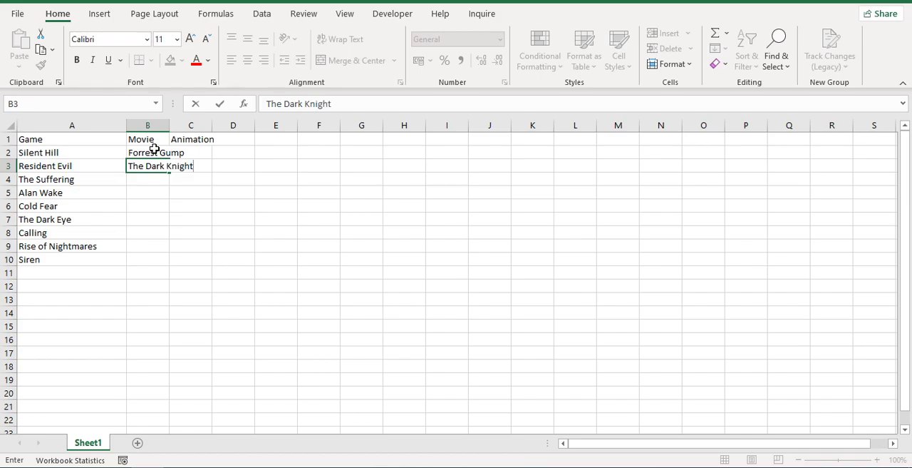
pyautogui.press('Return')
# Add Schindler's List, The Shawshank Redemption and Fight Club to the Movie list in cells B4 to B6.
pyautogui.write("Schindler's List")
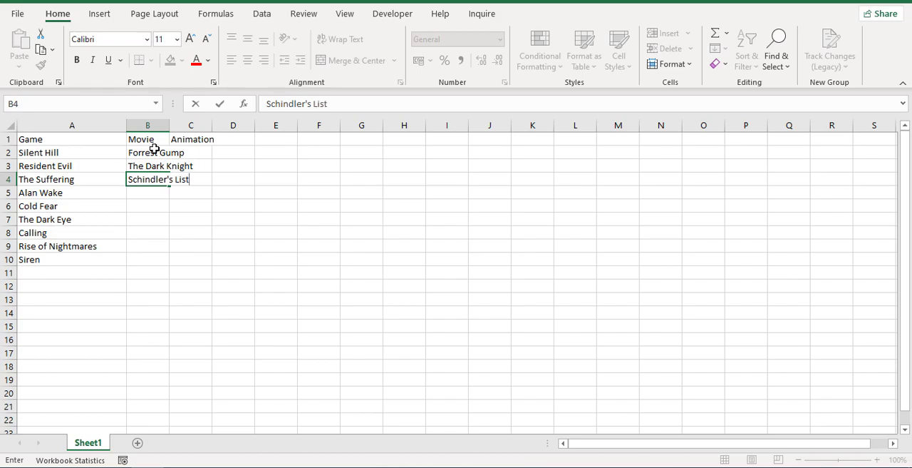
pyautogui.press('Return')
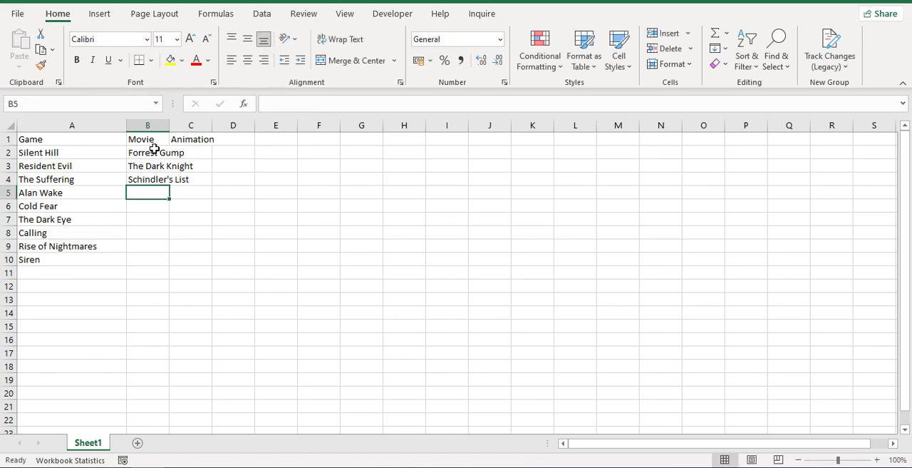
pyautogui.write('The Shawshank Redemption')
pyautogui.press('Return')
pyautogui.write('Figh')
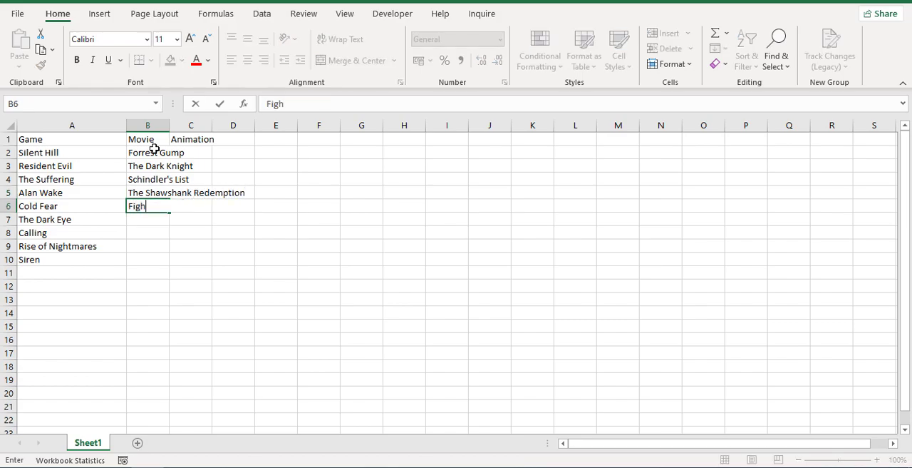
pyautogui.write('t Club')
pyautogui.press('Up')
pyautogui.press('Up')
pyautogui.press('Up')
pyautogui.press('Up')
pyautogui.press('Up')
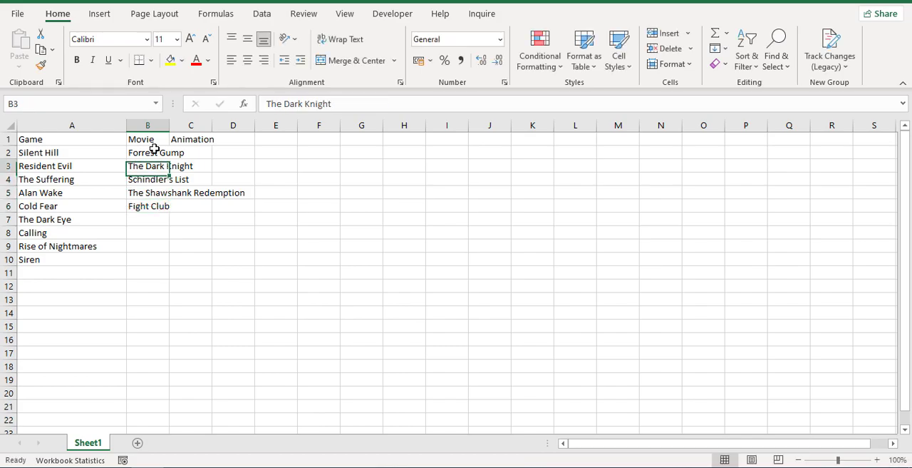
# Auto-fit the widths of columns B and C to their contents.
pyautogui.press('Right')
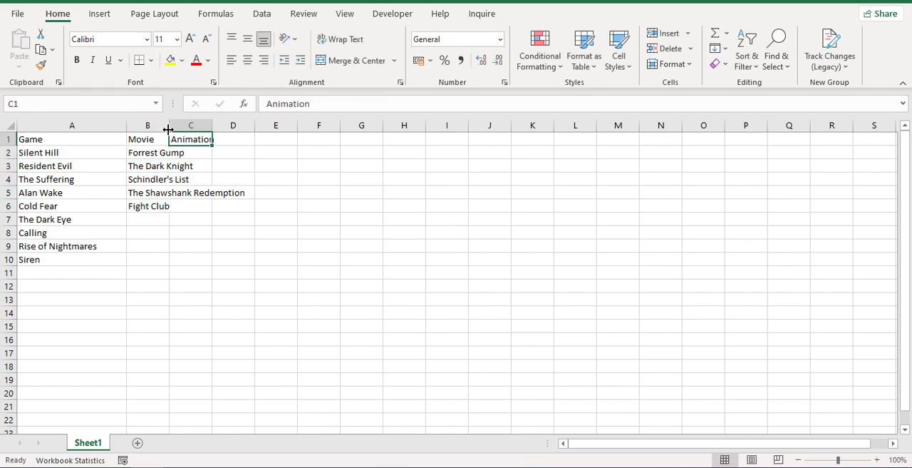
pyautogui.doubleClick(169, 126)
pyautogui.doubleClick(293, 124)
# Enter Puss in Boots: The Last Wish and Strange World in cells C2 and C3 under Animation.
pyautogui.click(279, 151)
pyautogui.write('Puss in Boots: The Last Wish')
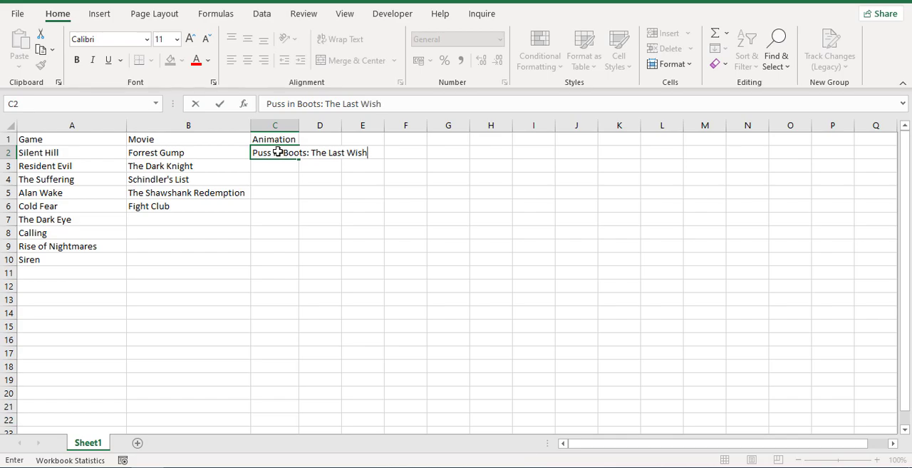
pyautogui.press('Return')
pyautogui.write('Strange ')
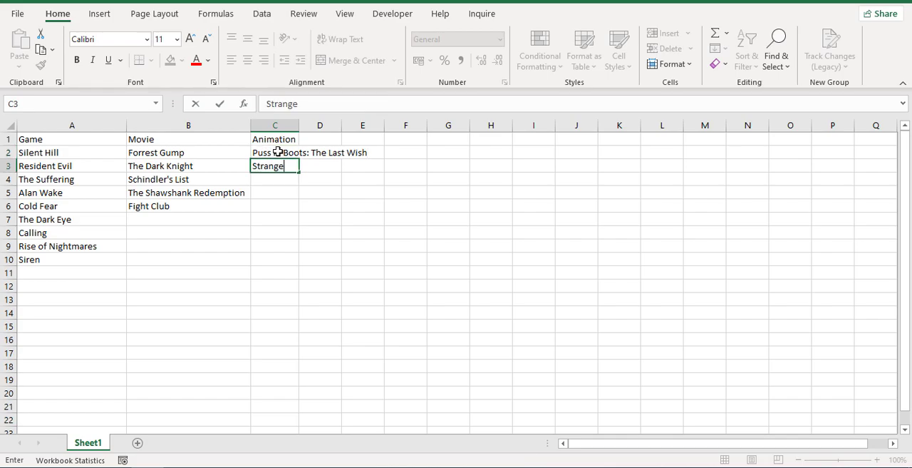
pyautogui.write('World')
pyautogui.press('Return')
# Add Minions: The Rise of Gru and The Amazing Maurice in cells C4 and C5, and auto-fit column C to the titles.
pyautogui.write('Minions: The Rise of Gru')
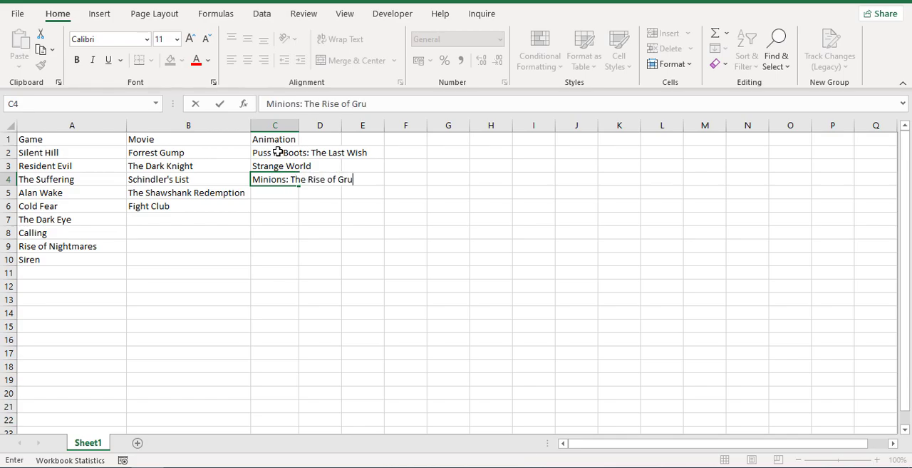
pyautogui.press('Return')
pyautogui.write('The ')
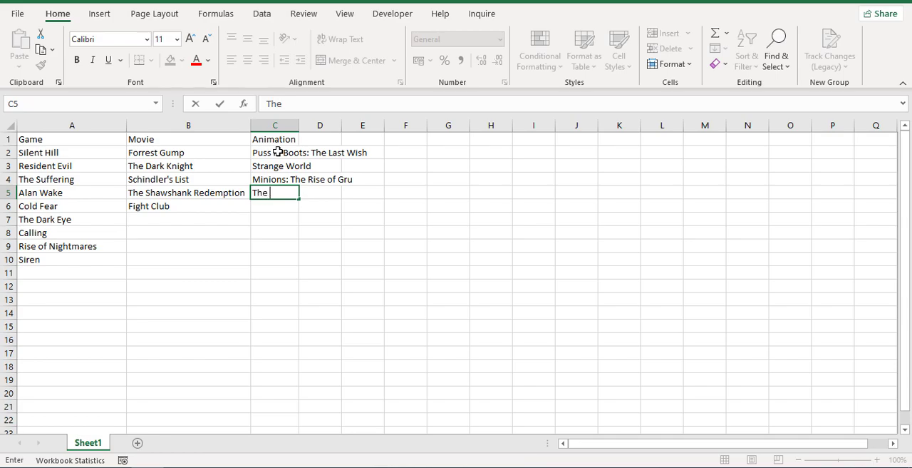
pyautogui.write('Amazing Maurice')
pyautogui.press('Return')
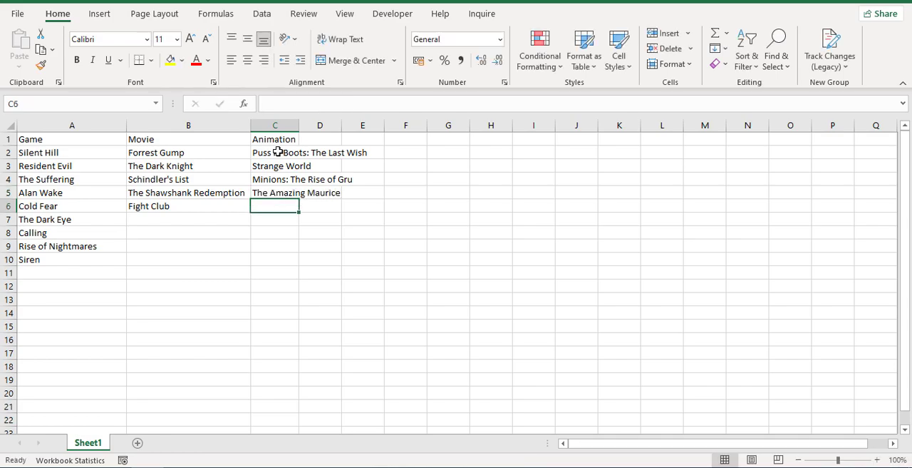
pyautogui.doubleClick(299, 126)
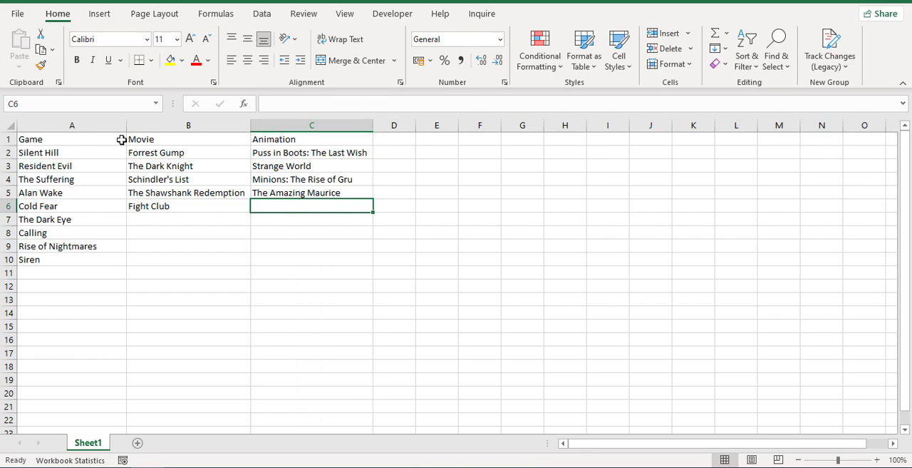
# Convert the range A1:C10 into a table with headers and turn off its banded rows.
pyautogui.click(84, 136)
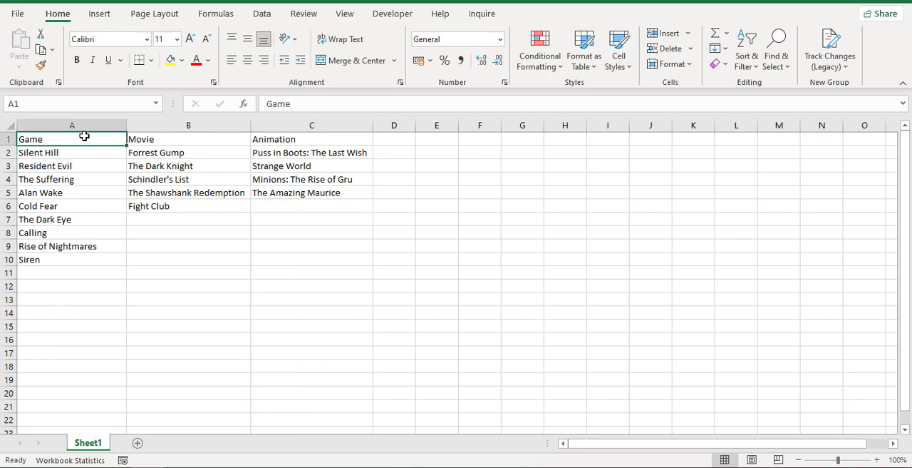
pyautogui.click(101, 14)
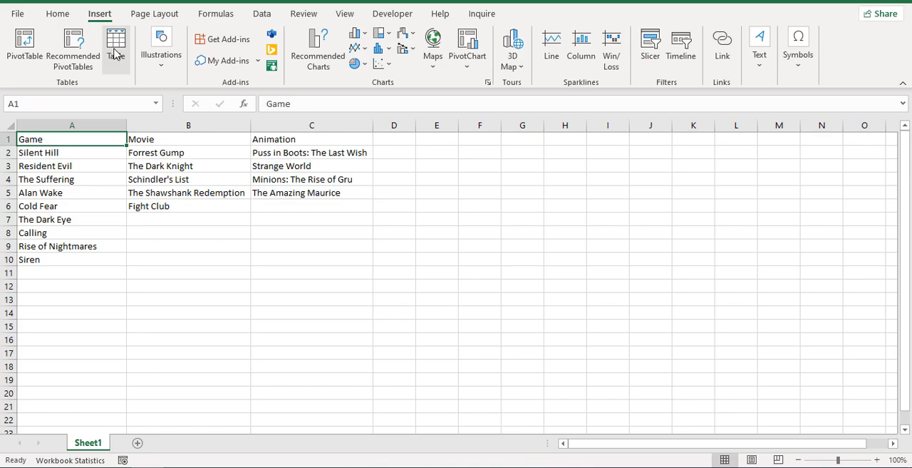
pyautogui.click(115, 54)
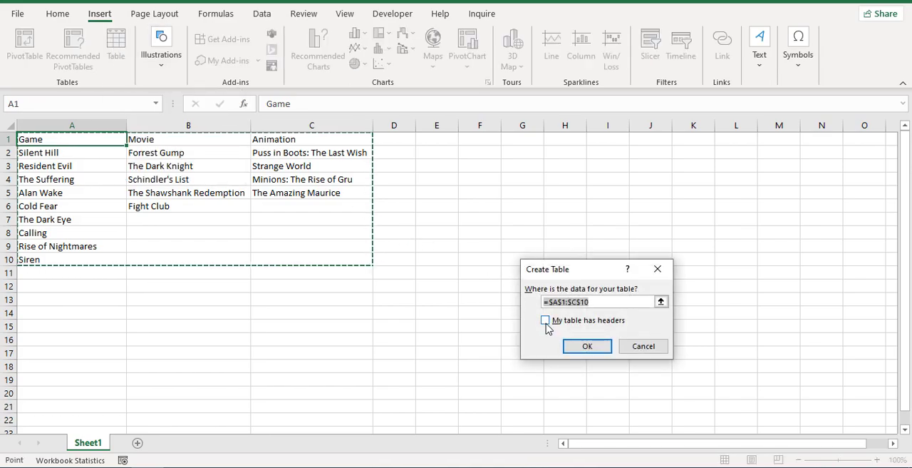
pyautogui.click(546, 320)
pyautogui.click(585, 346)
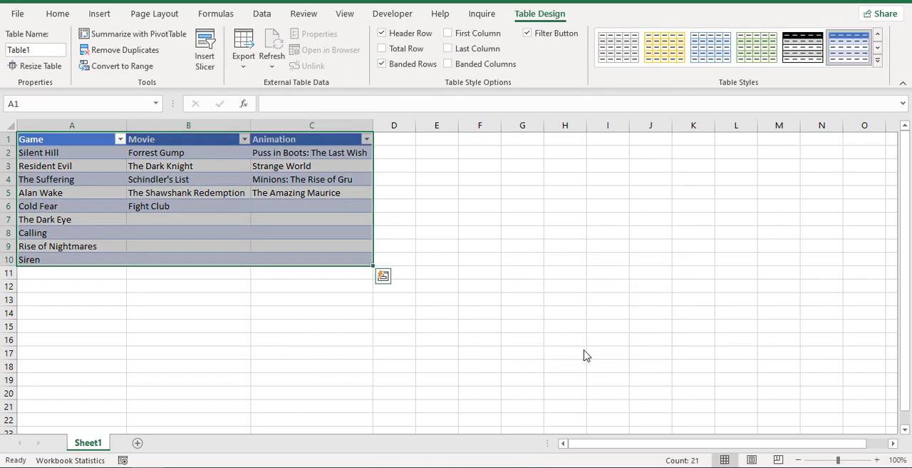
pyautogui.click(382, 64)
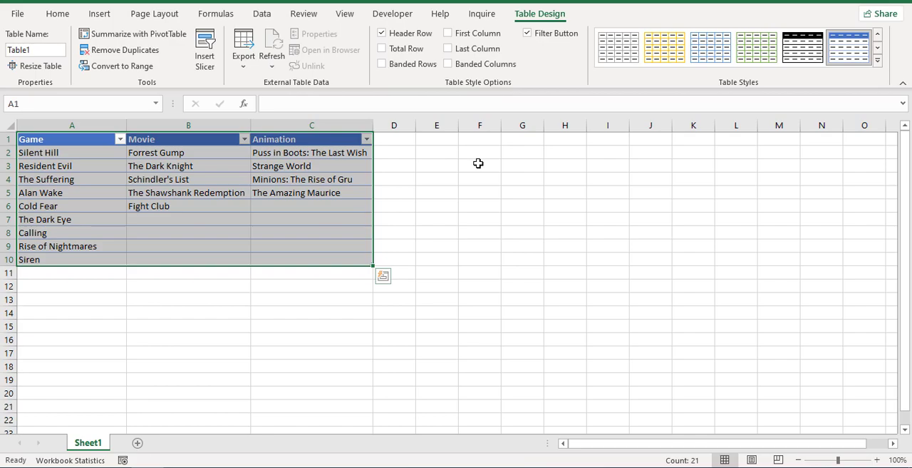
# Enter the label Choice in cell F3 and select the adjacent cell G3.
pyautogui.click(478, 163)
pyautogui.write('Choice')
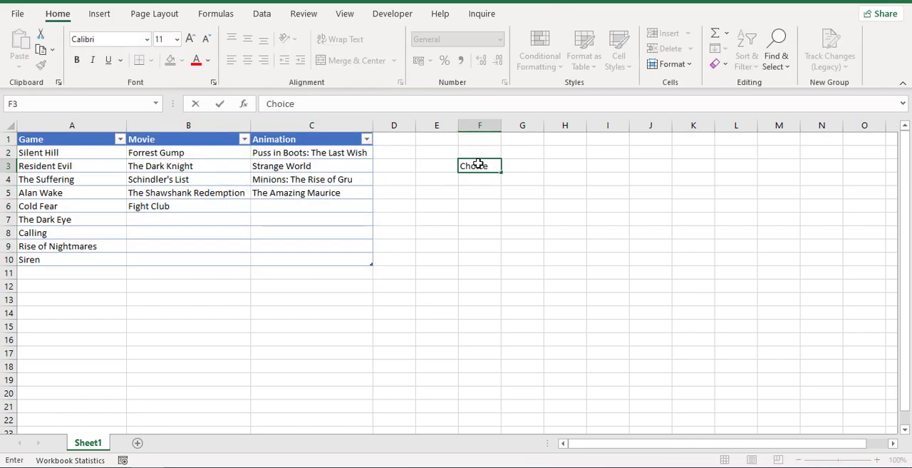
pyautogui.press('Return')
pyautogui.click(511, 164)
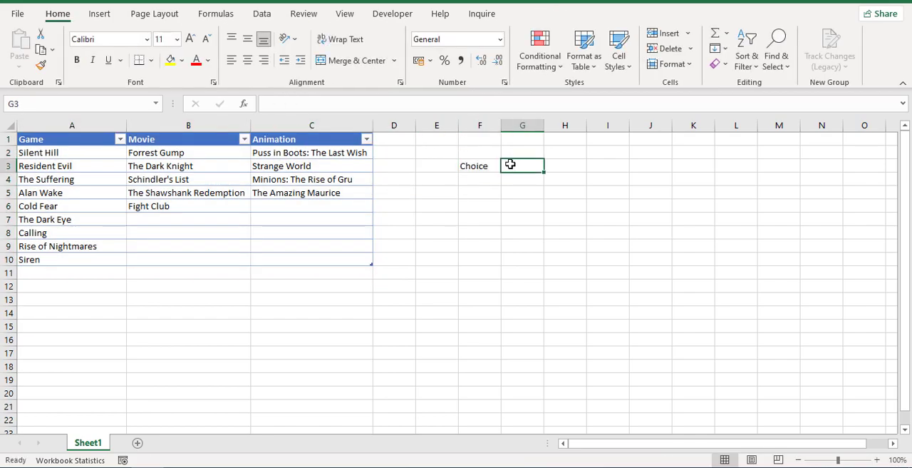
# Enter the label Result in cell G3.
pyautogui.write('Result')
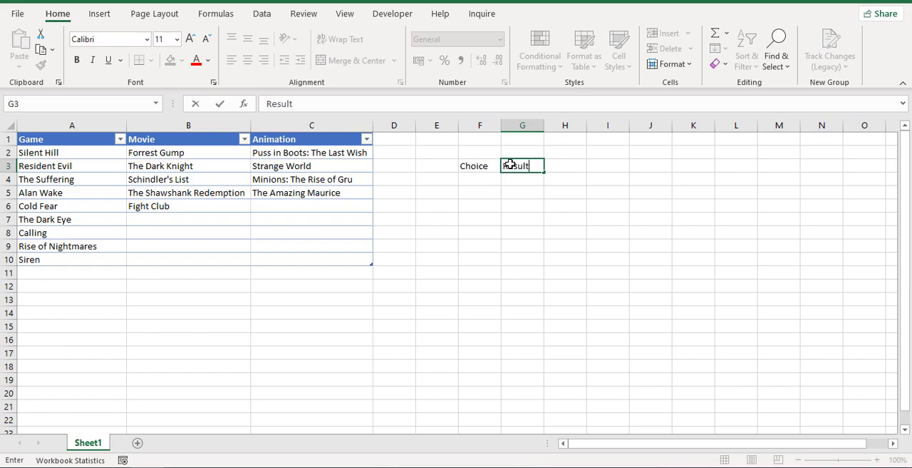
pyautogui.press('Return')
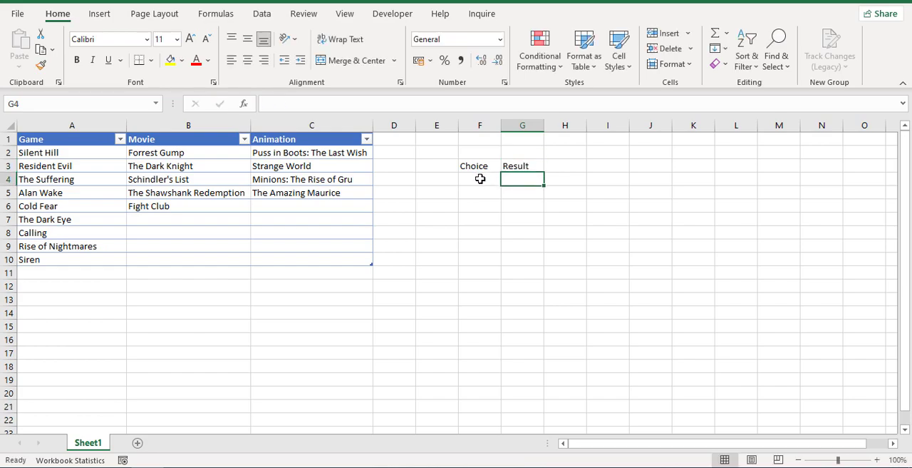
# Add a drop-down list validation to cell F4 sourced from the table headers A1:C1, and choose Game from it.
pyautogui.click(481, 179)
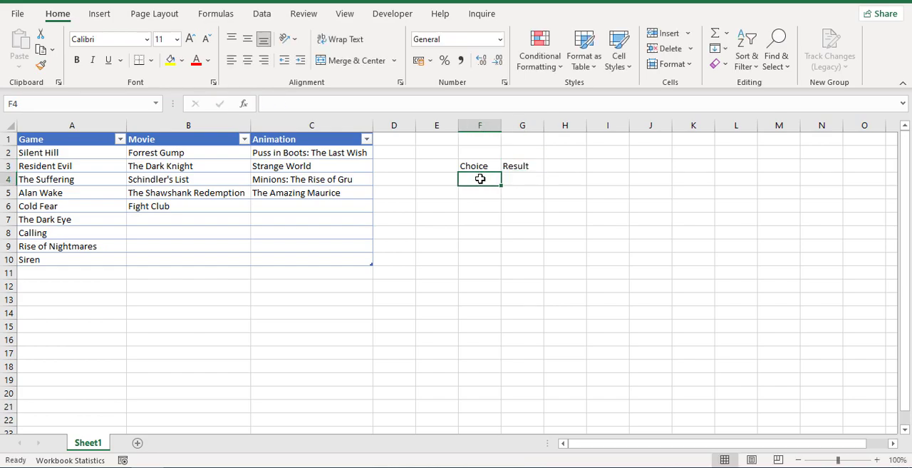
pyautogui.click(263, 15)
pyautogui.click(617, 64)
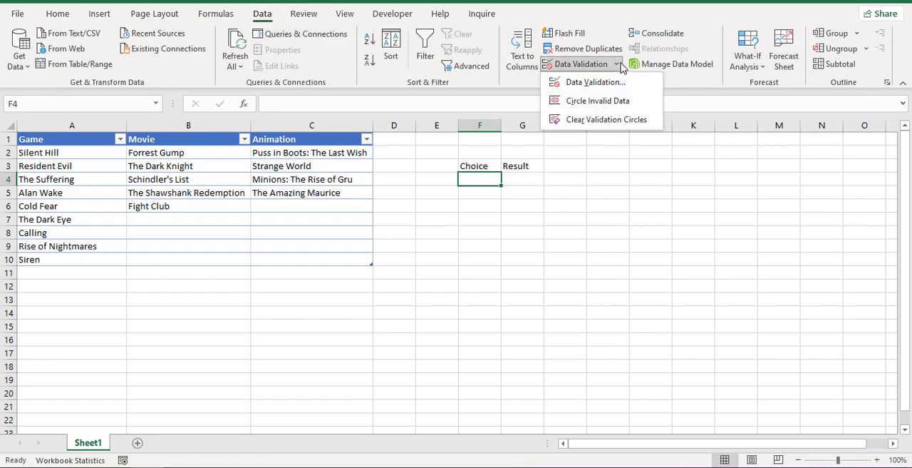
pyautogui.click(609, 85)
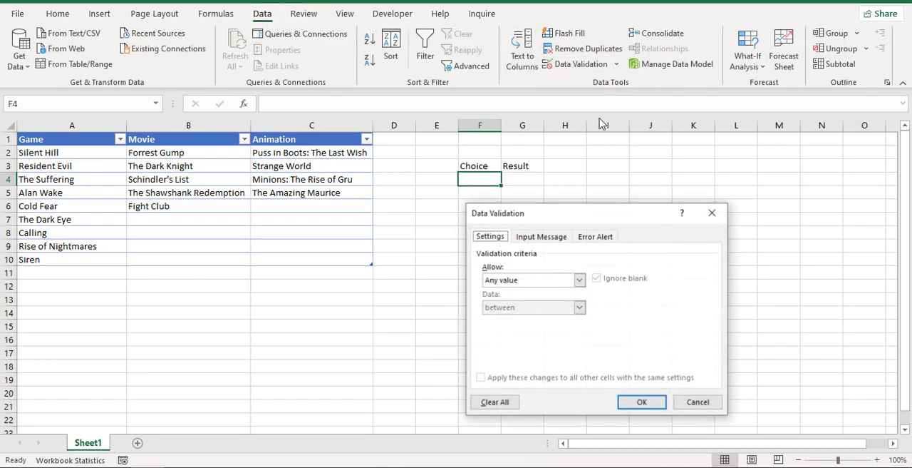
pyautogui.click(580, 281)
pyautogui.click(567, 318)
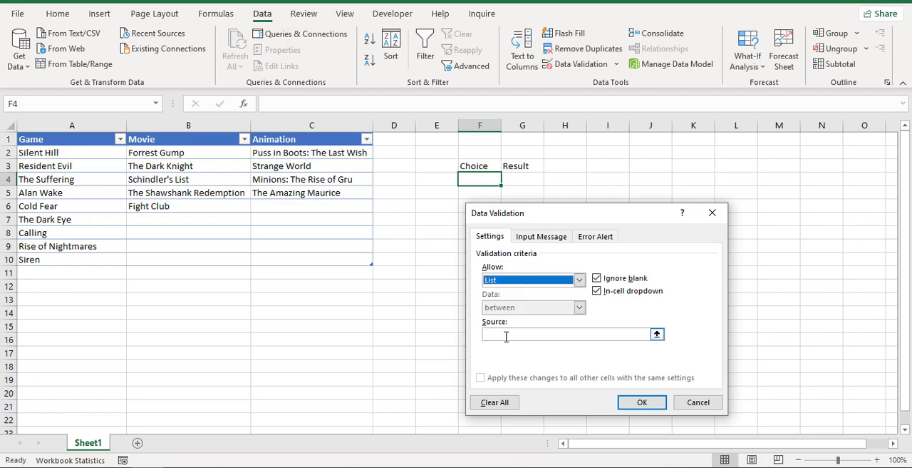
pyautogui.click(506, 337)
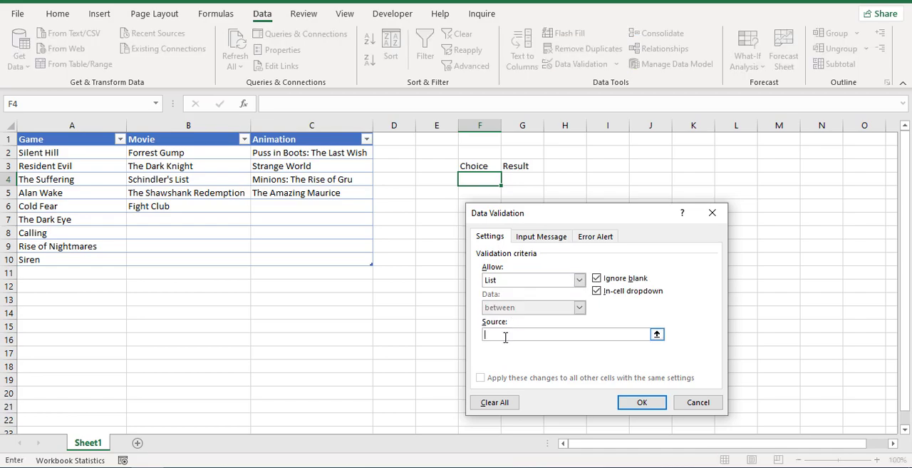
pyautogui.moveTo(69, 139); pyautogui.dragTo(292, 136)
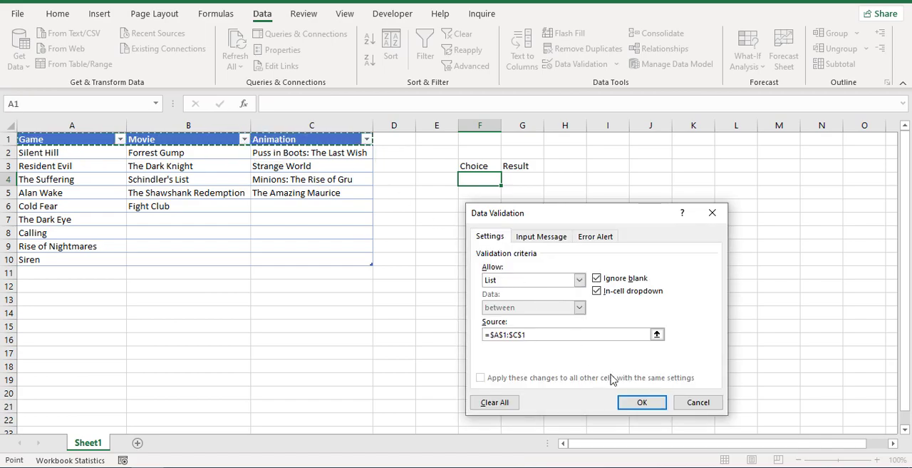
pyautogui.click(639, 402)
pyautogui.click(507, 180)
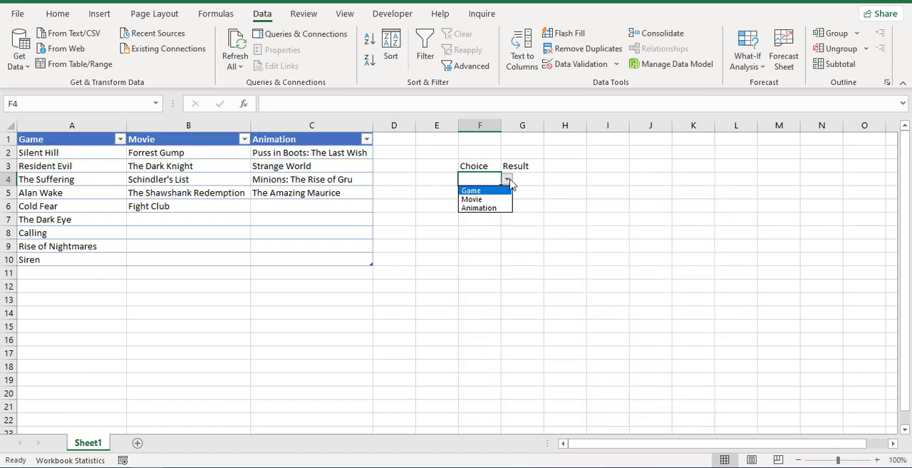
pyautogui.click(498, 191)
# Format the Choice and Result headers in F3:G3 with a light blue fill, centred and middle-aligned bold text.
pyautogui.moveTo(489, 165); pyautogui.dragTo(517, 165)
pyautogui.click(57, 13)
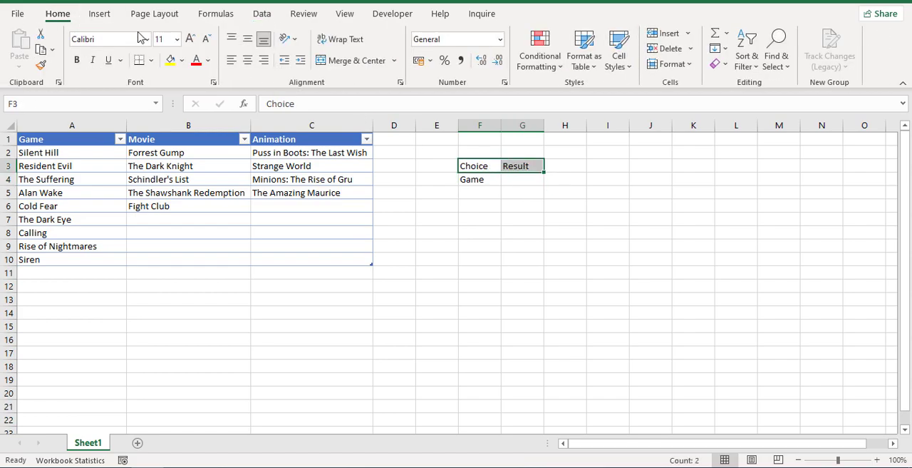
pyautogui.click(184, 61)
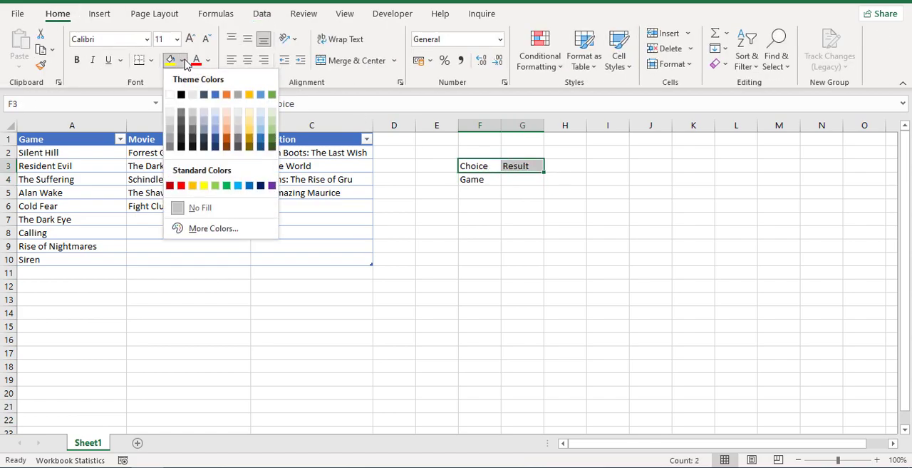
pyautogui.click(239, 186)
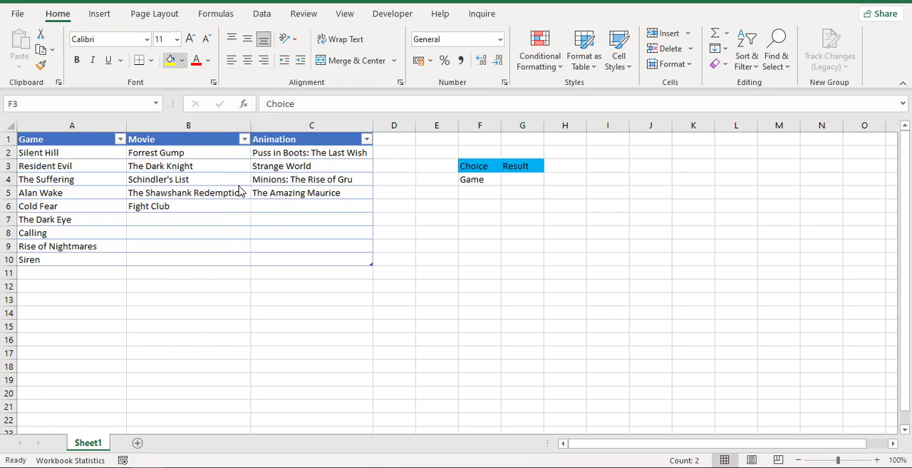
pyautogui.click(247, 60)
pyautogui.click(248, 43)
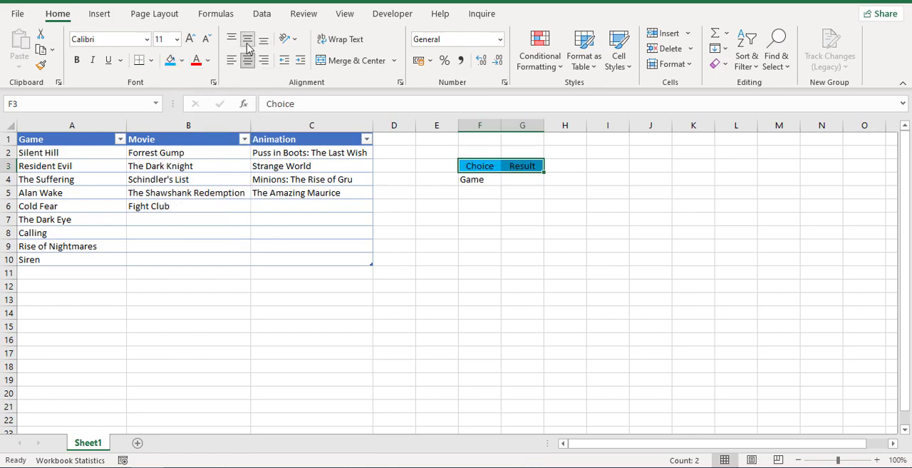
pyautogui.click(77, 61)
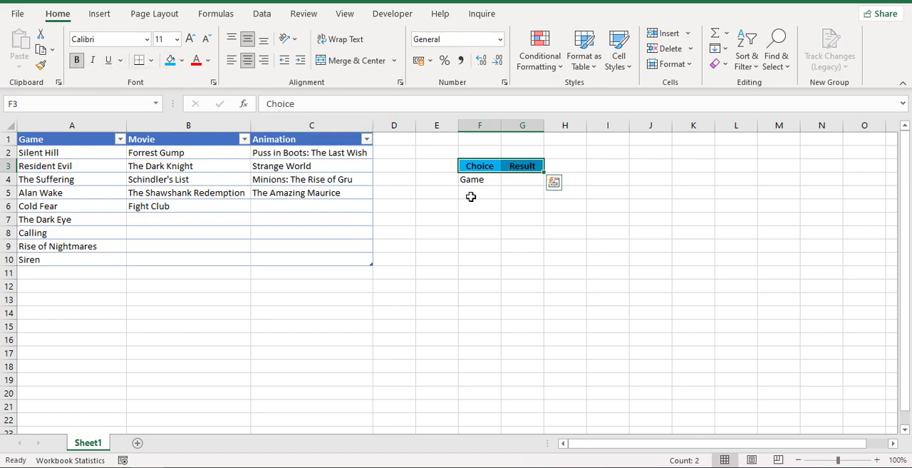
# Centre the contents of cells F4:G4 and widen columns F and G, making the Result column much wider.
pyautogui.moveTo(476, 181); pyautogui.dragTo(518, 178)
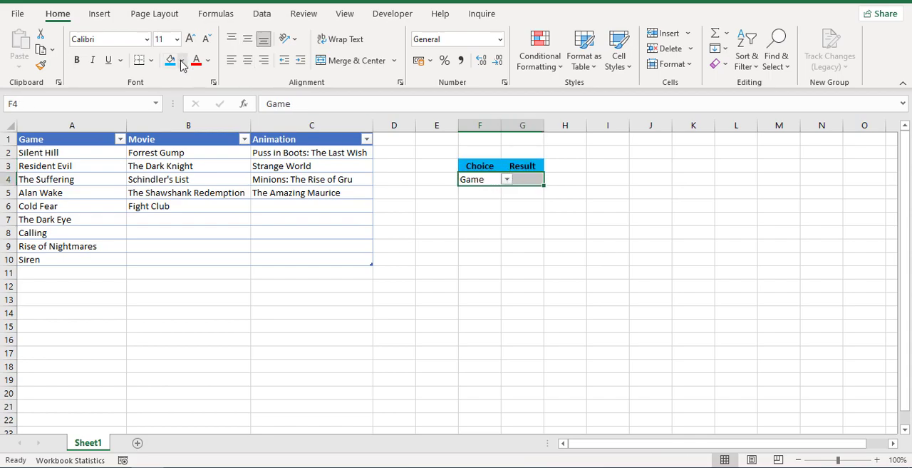
pyautogui.click(247, 60)
pyautogui.click(490, 135)
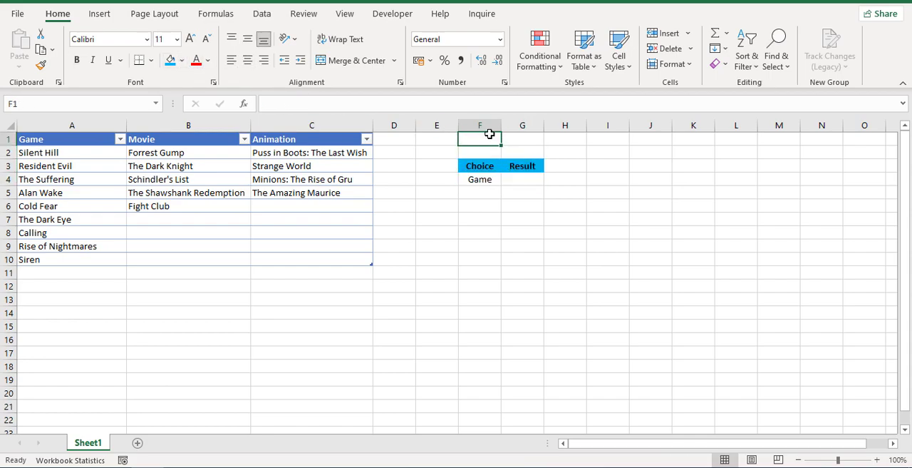
pyautogui.moveTo(501, 126); pyautogui.dragTo(681, 129)
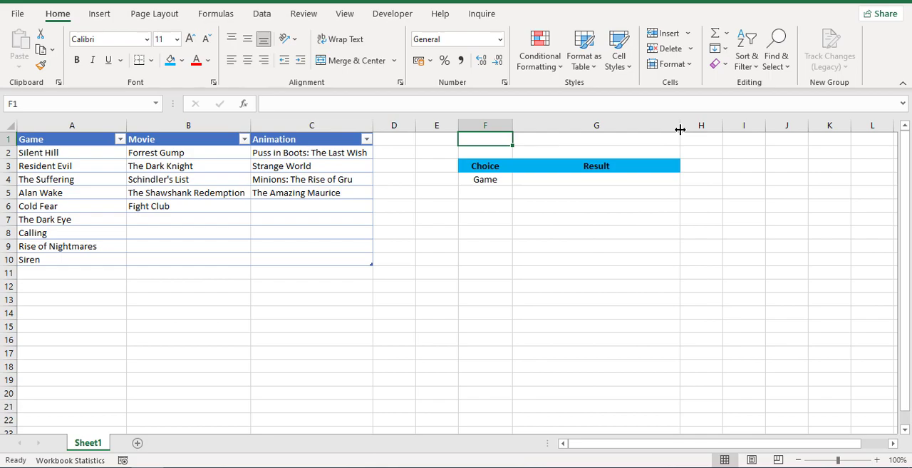
# Rename the table of games, movies and animations as AllInfo.
pyautogui.click(571, 182)
pyautogui.click(105, 142)
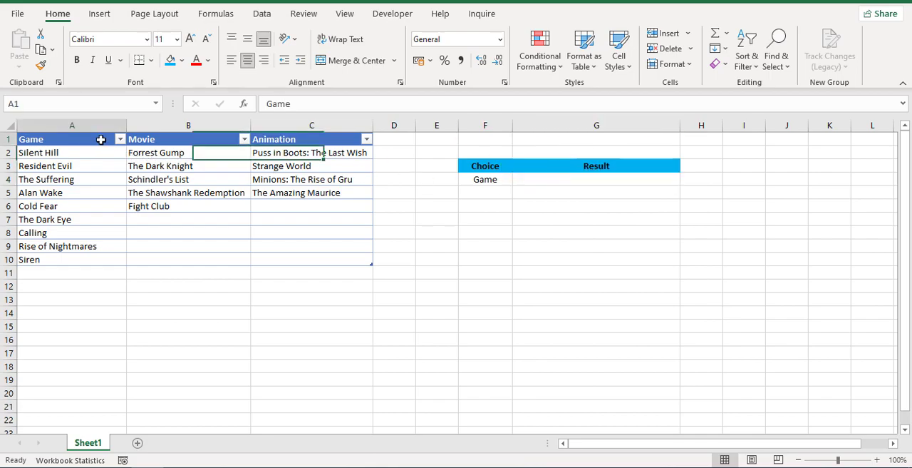
pyautogui.click(528, 17)
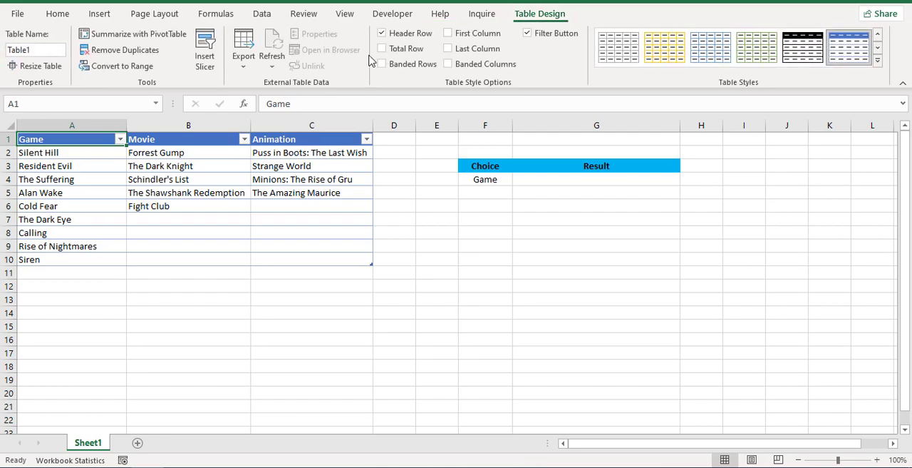
pyautogui.click(52, 51)
pyautogui.write('All')
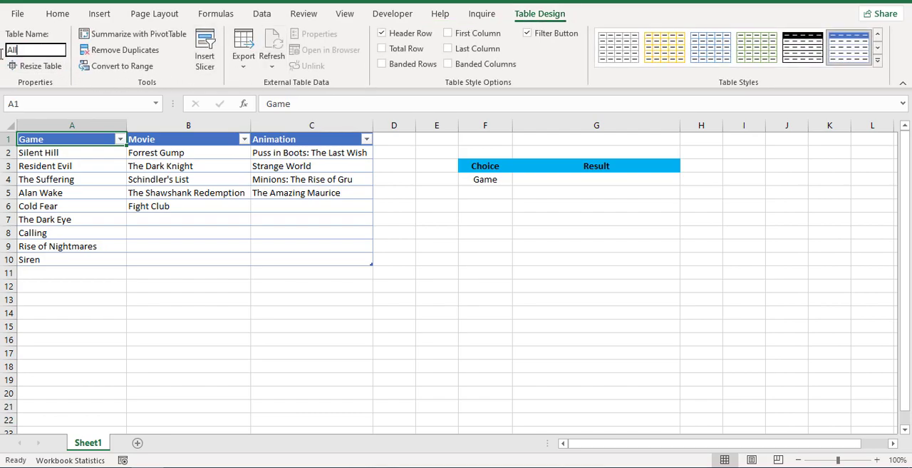
pyautogui.write('Info')
pyautogui.press('Return')
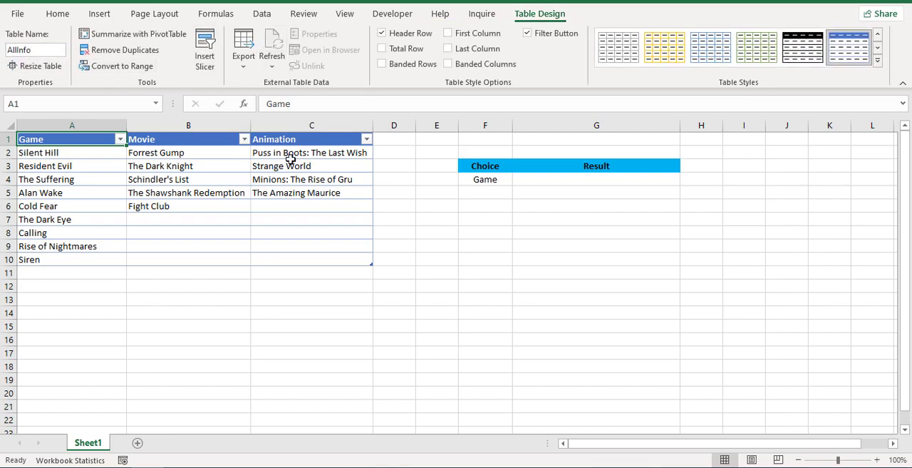
# Enter the formula =FILTER(AllInfo;AllInfo[#Headers]=F4) in cell G4 under Result.
pyautogui.click(567, 181)
pyautogui.write('=filt')
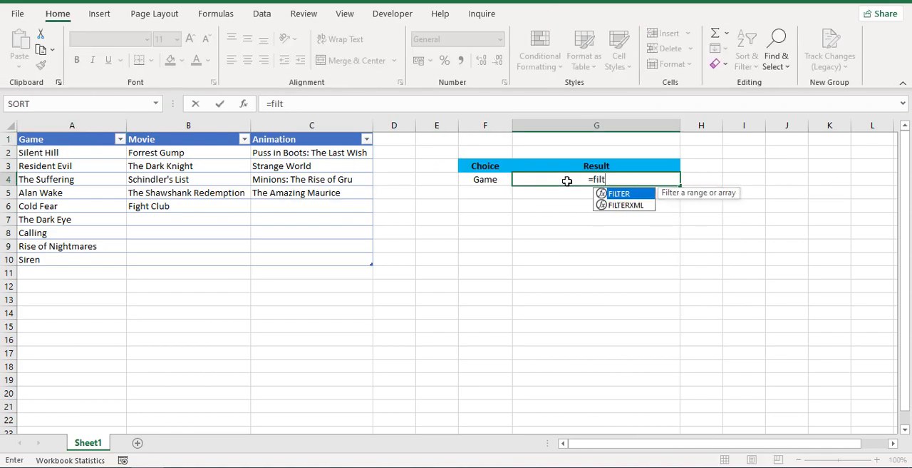
pyautogui.press('Tab')
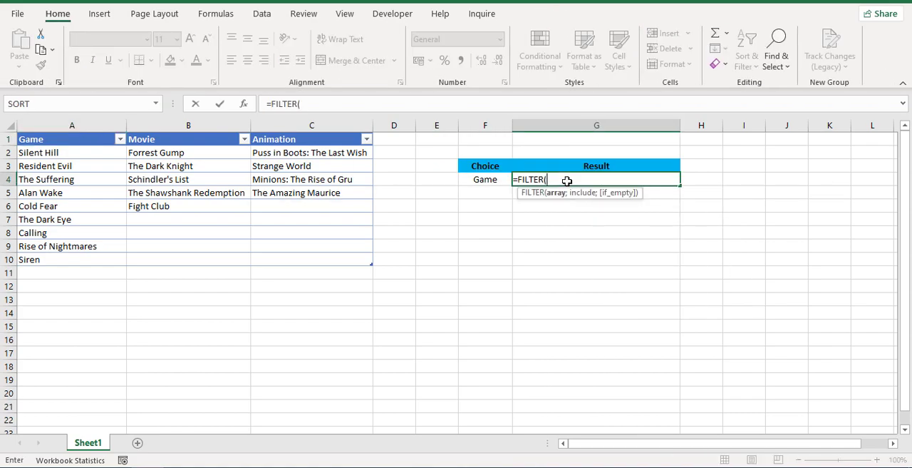
pyautogui.write('all')
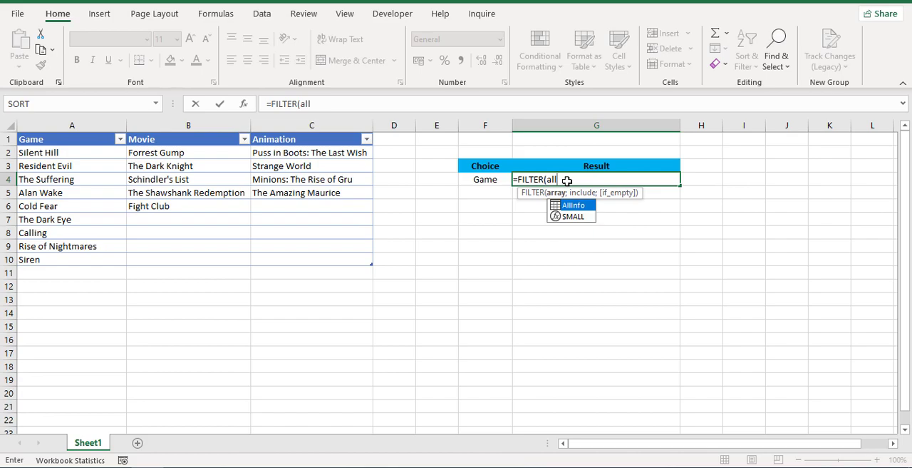
pyautogui.press('Tab')
pyautogui.write(';')
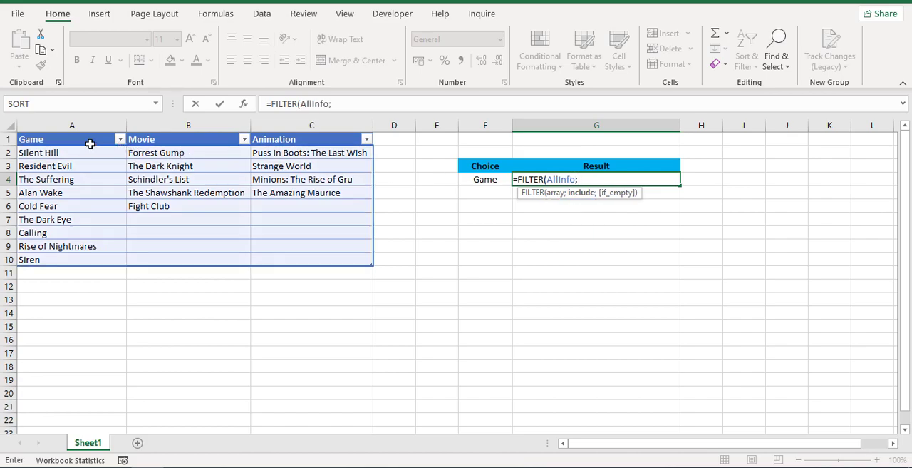
pyautogui.moveTo(82, 140); pyautogui.dragTo(273, 136)
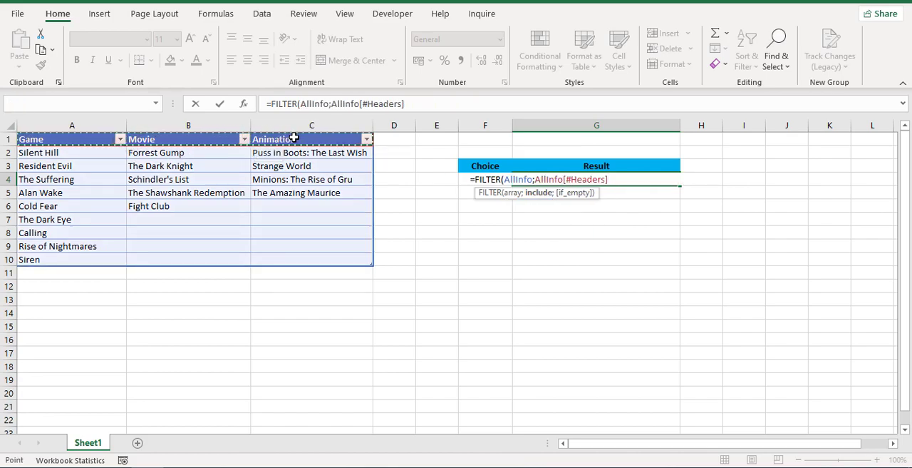
pyautogui.write('=')
pyautogui.click(469, 197)
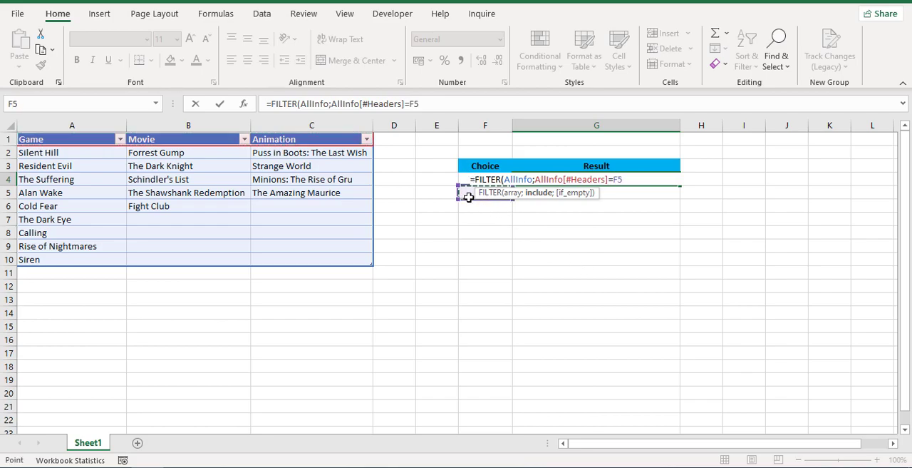
pyautogui.press('Up')
pyautogui.press('Return')
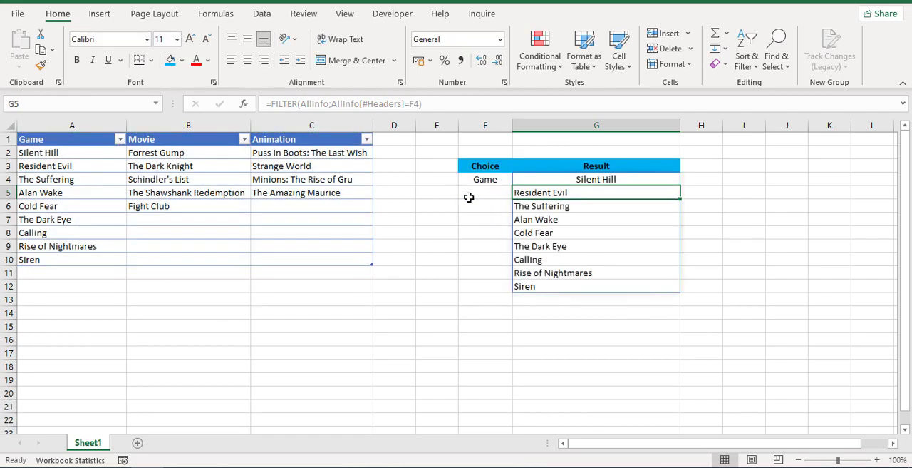
# Centre the contents of the whole Result column G and reselect cell G4.
pyautogui.press('Up')
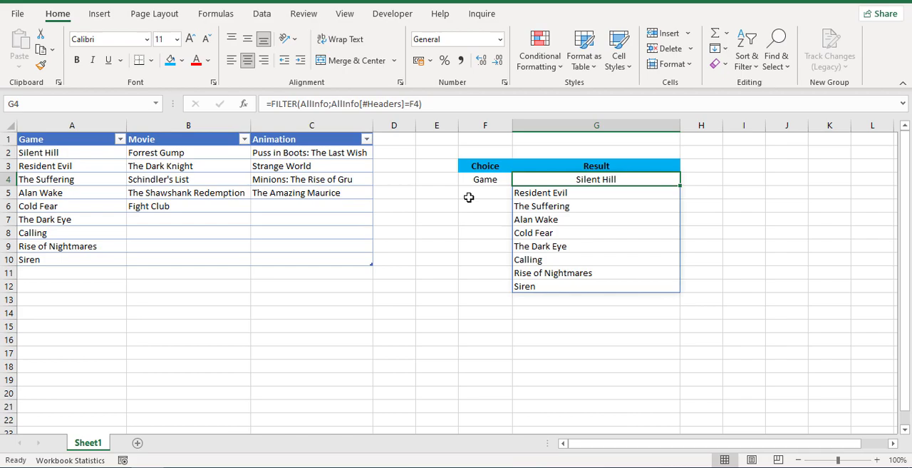
pyautogui.click(578, 126)
pyautogui.click(247, 63)
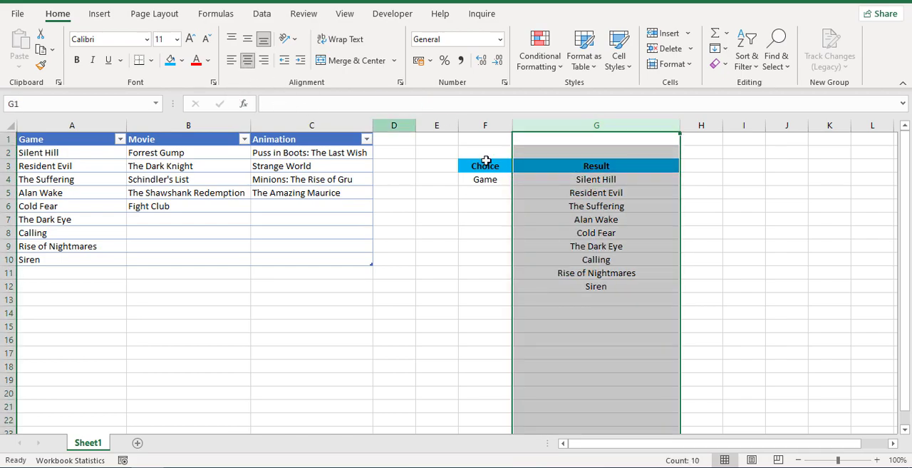
pyautogui.click(582, 184)
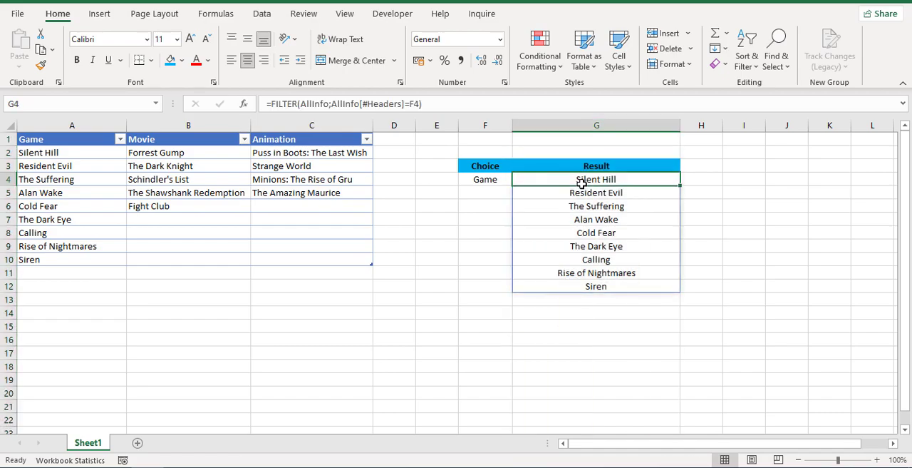
# Test the drop-down in F4 by choosing Movie and switching back to Game.
pyautogui.click(489, 182)
pyautogui.click(517, 181)
pyautogui.click(491, 200)
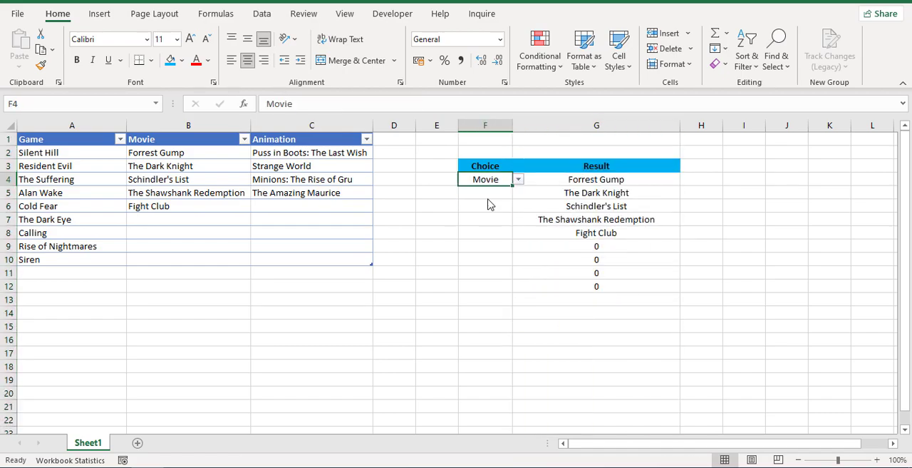
pyautogui.click(518, 180)
pyautogui.click(499, 196)
# Rewrite the formula in G4 as =FILTER(FILTER(AllInfo;AllInfo[#Headers]=F4);FILTER(AllInfo;AllInfo[#Headers]=F4)<>0) to leave out the zeros.
pyautogui.click(541, 174)
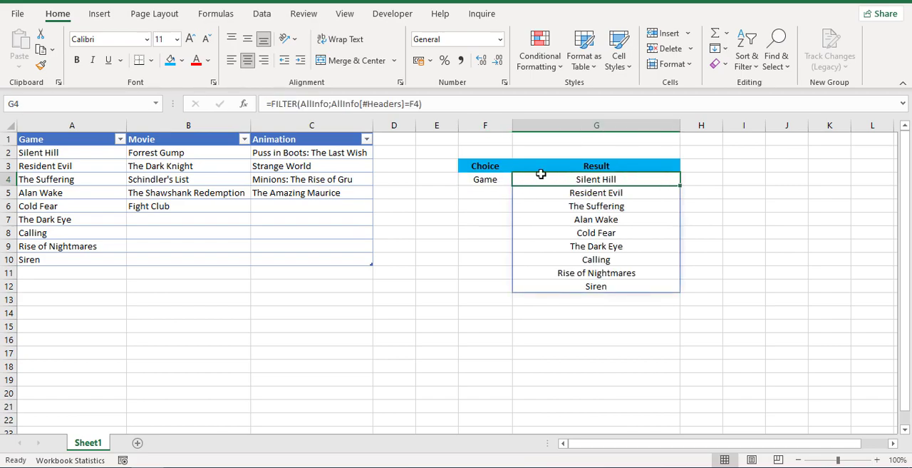
pyautogui.click(271, 103)
pyautogui.moveTo(273, 103); pyautogui.dragTo(494, 109)
pyautogui.hotkey('ctrl', 'c')
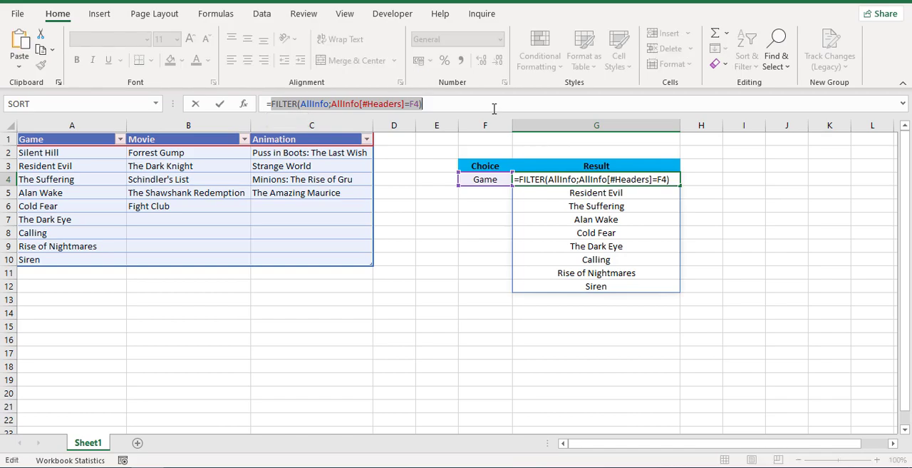
pyautogui.write('filte')
pyautogui.press('Tab')
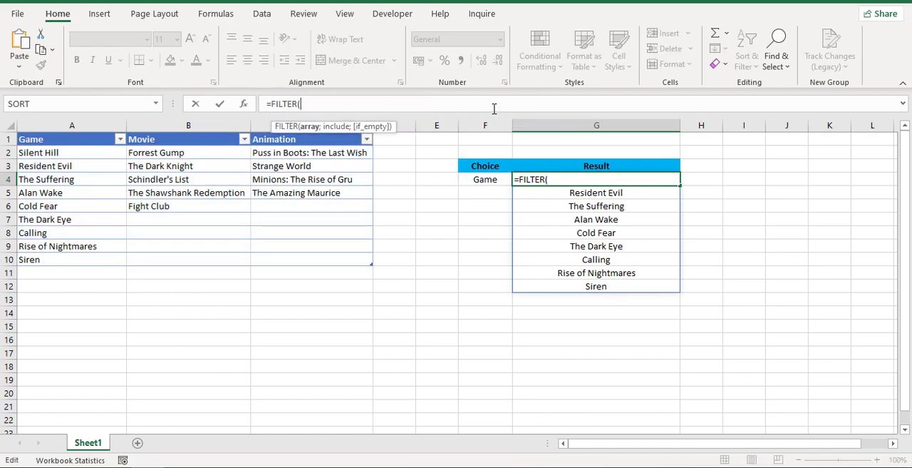
pyautogui.hotkey('ctrl', 'v')
pyautogui.write(';')
pyautogui.hotkey('ctrl', 'v')
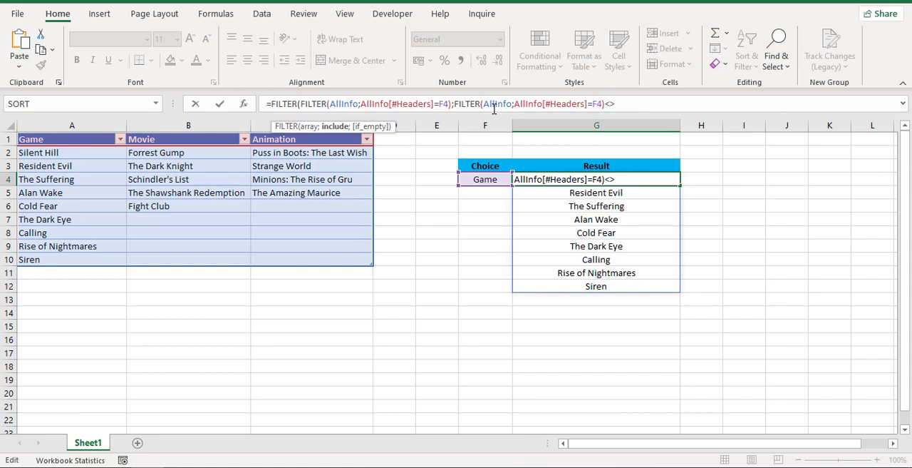
pyautogui.write('<>0)')
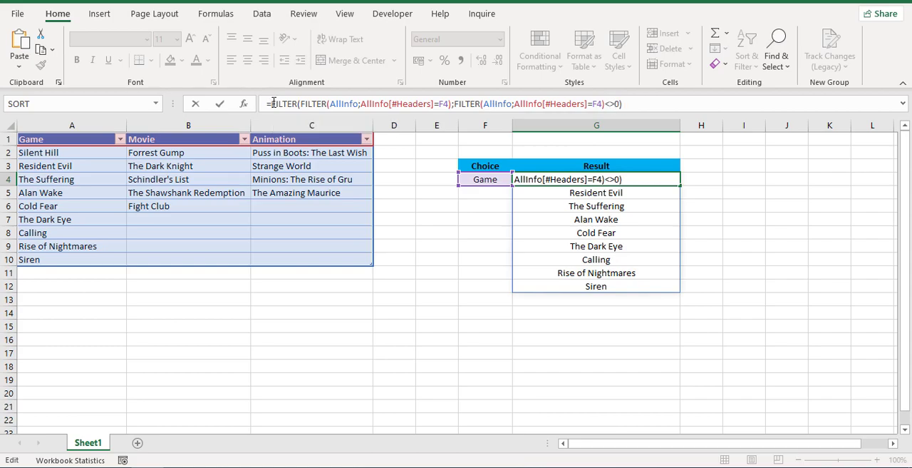
# Wrap the whole nested FILTER formula in G4 in a SORT function and commit it.
pyautogui.moveTo(271, 103); pyautogui.dragTo(692, 99)
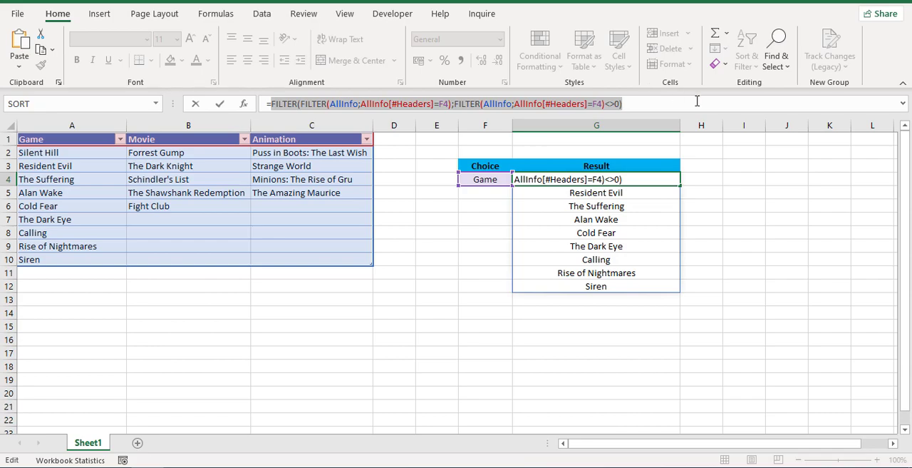
pyautogui.hotkey('ctrl', 'x')
pyautogui.write('sort')
pyautogui.press('Tab')
pyautogui.hotkey('ctrl', 'v')
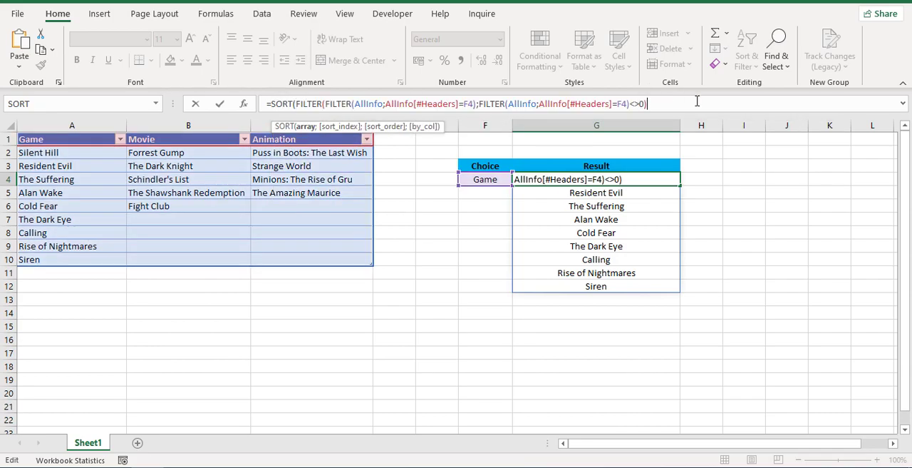
pyautogui.write(')')
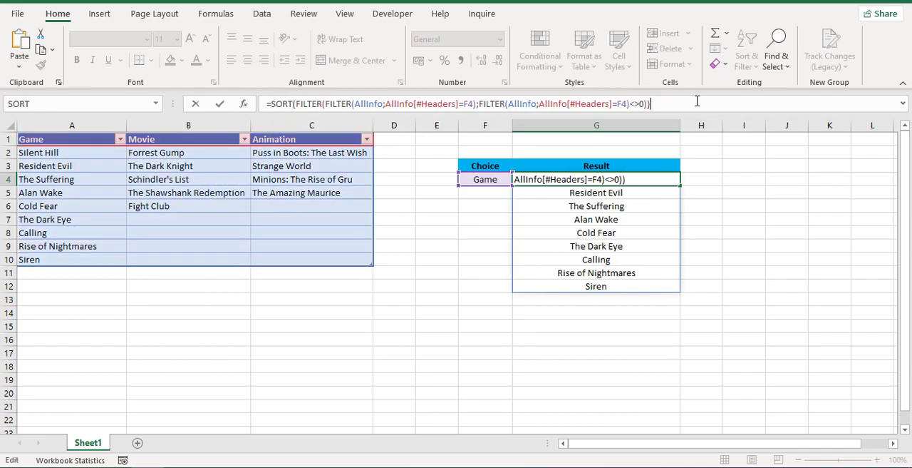
pyautogui.hotkey('ctrl', 'Return')
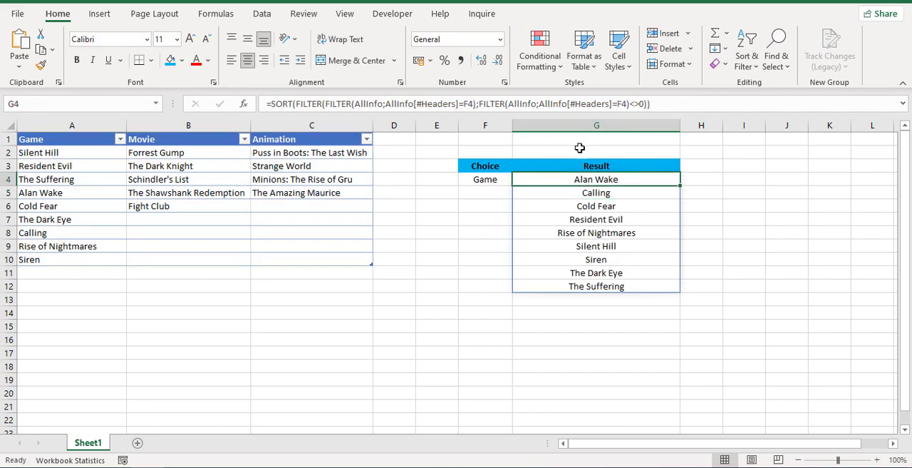
# Test the sorted results by cycling the F4 choice through Movie, Animation and Game, finishing on Game.
pyautogui.click(492, 179)
pyautogui.click(518, 180)
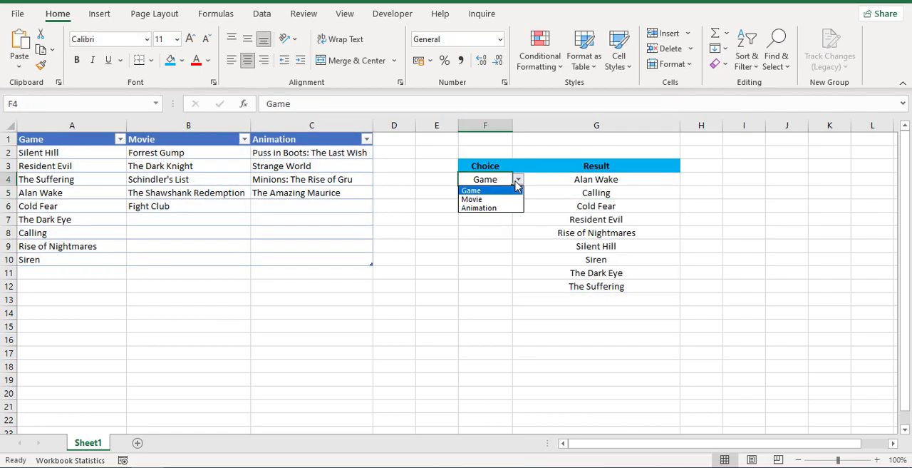
pyautogui.click(491, 199)
pyautogui.click(519, 179)
pyautogui.click(492, 206)
pyautogui.click(518, 180)
pyautogui.click(498, 191)
pyautogui.click(517, 180)
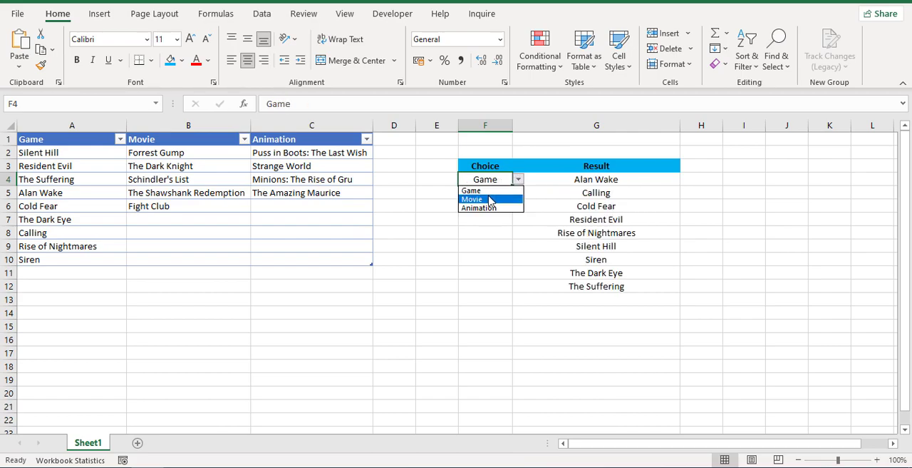
pyautogui.click(490, 200)
pyautogui.click(518, 180)
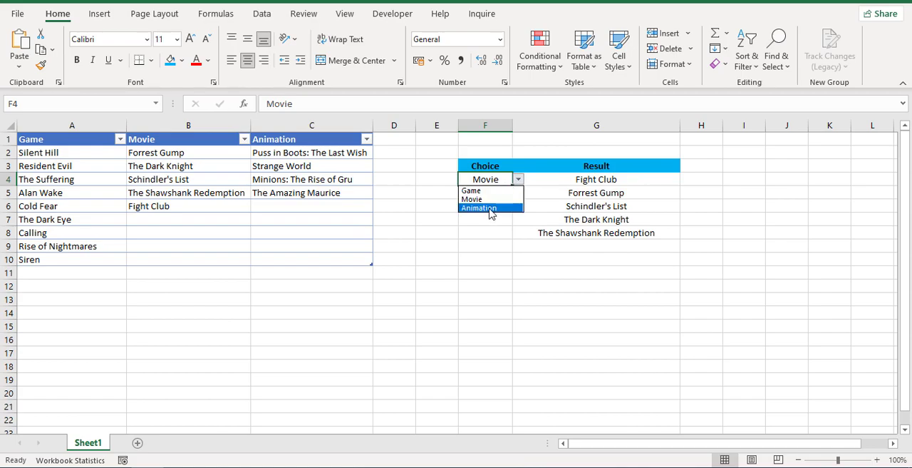
pyautogui.click(491, 208)
pyautogui.click(518, 179)
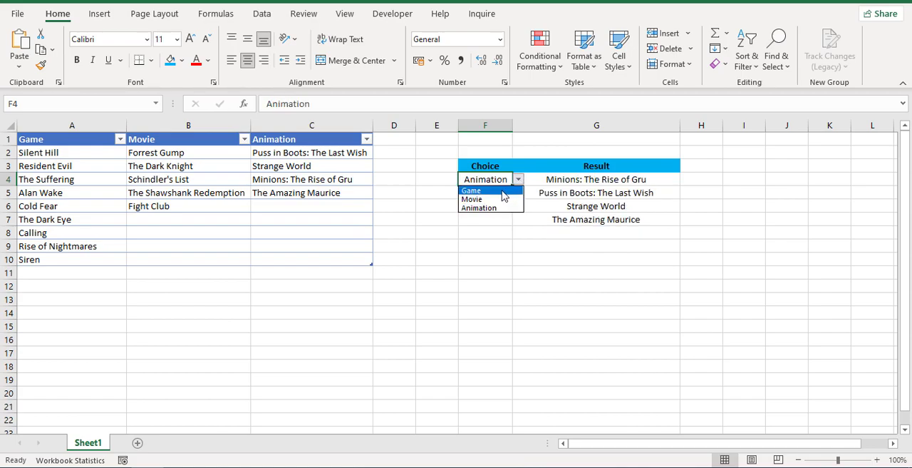
pyautogui.click(499, 191)
pyautogui.click(518, 180)
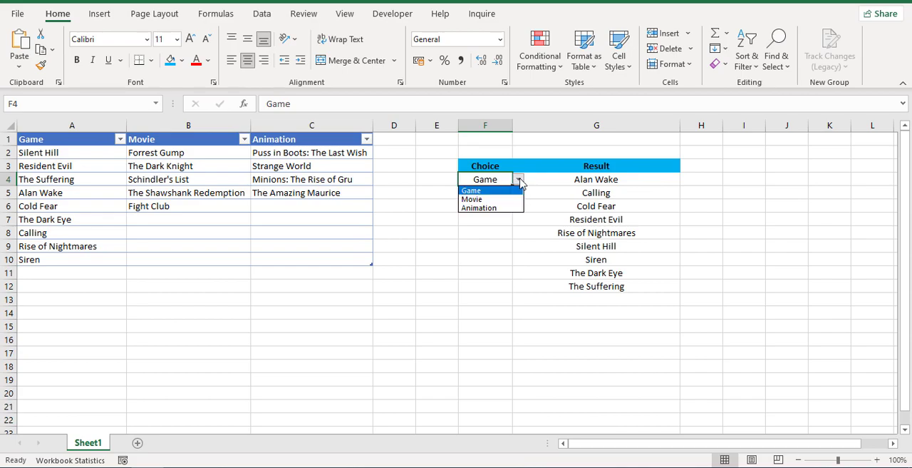
pyautogui.click(484, 209)
pyautogui.click(518, 180)
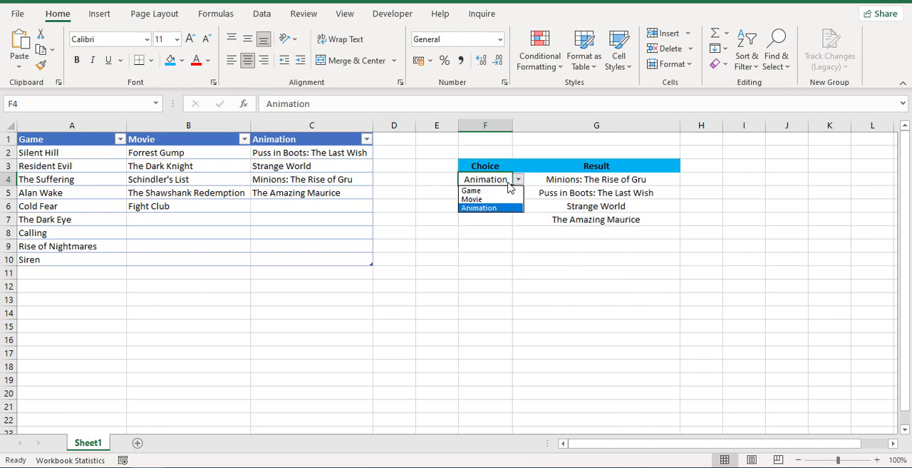
pyautogui.click(499, 191)
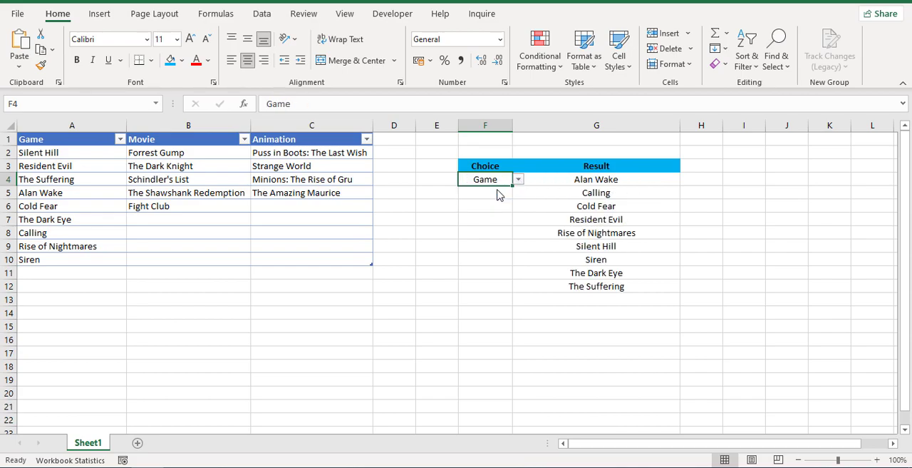
# Add Blair Witch as a new title in A11 under Game and check its entry in the Result column.
pyautogui.click(93, 275)
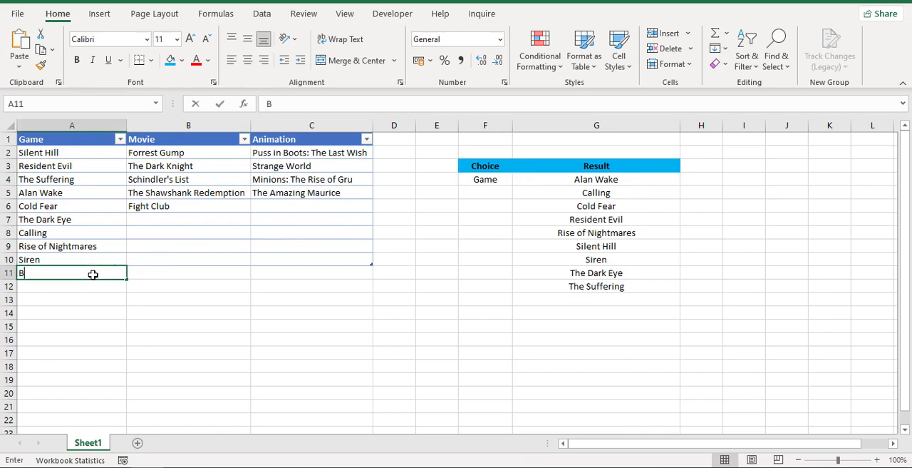
pyautogui.write('Blair')
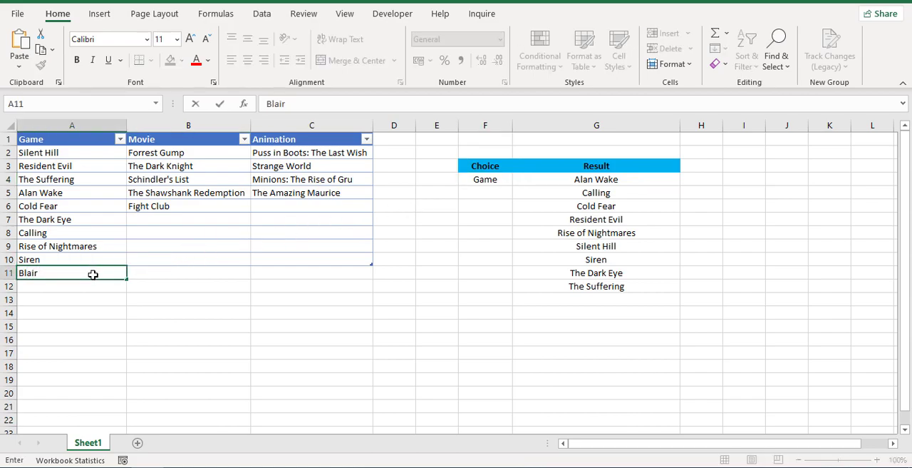
pyautogui.write(' Witch')
pyautogui.press('Return')
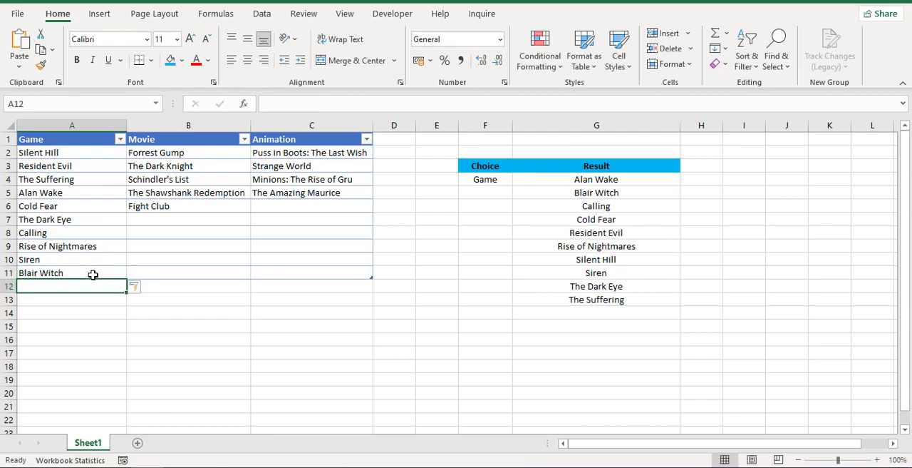
pyautogui.click(578, 194)
# Switch the F4 choice to Animation and back to Game to check the updated results.
pyautogui.click(497, 180)
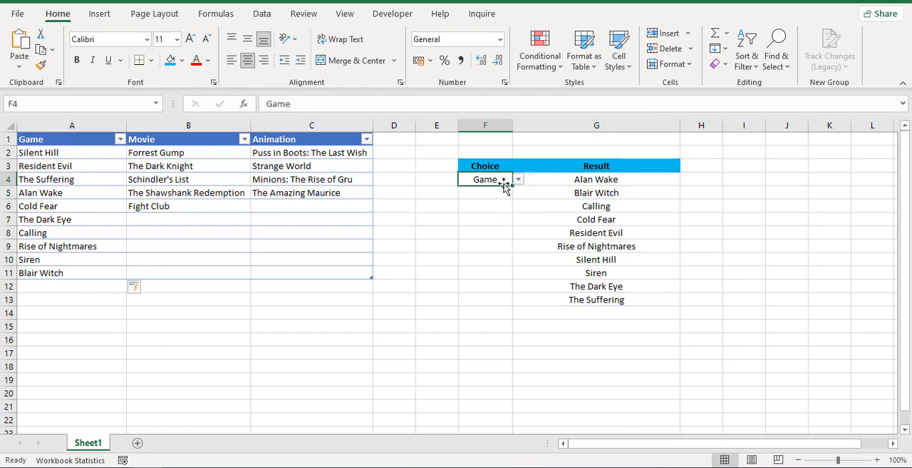
pyautogui.click(518, 180)
pyautogui.click(491, 208)
pyautogui.click(518, 180)
pyautogui.click(494, 188)
# Enter the header Drop-down list in H3 and fit column H to its width.
pyautogui.click(697, 167)
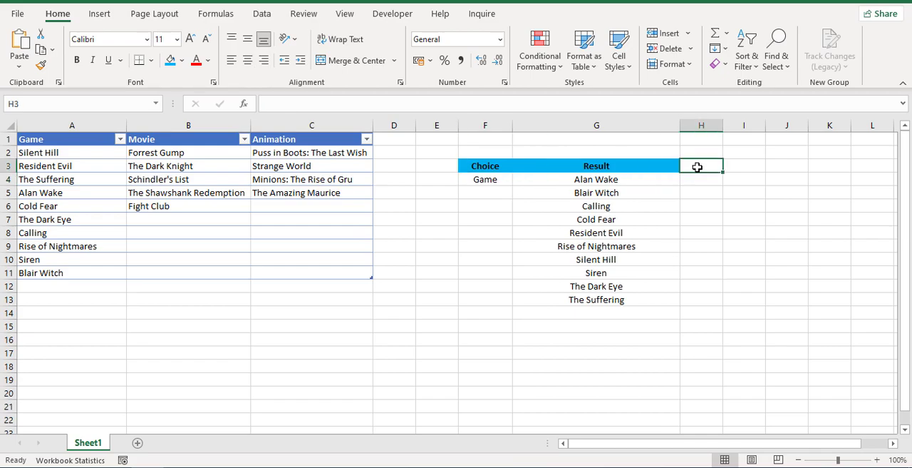
pyautogui.write('Drop')
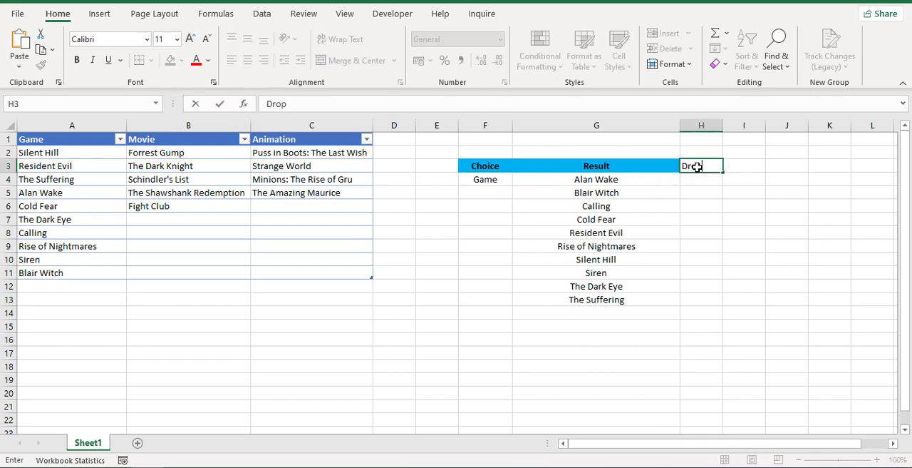
pyautogui.write('-down list')
pyautogui.press('Return')
pyautogui.click(697, 167)
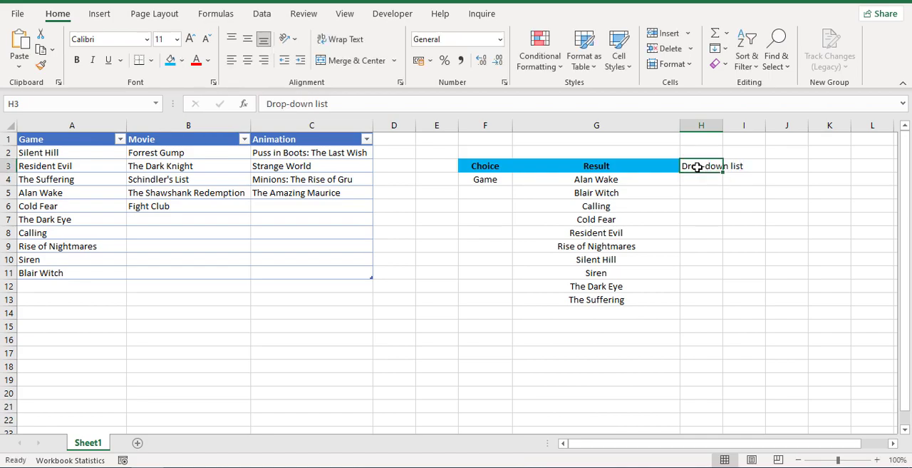
pyautogui.doubleClick(724, 126)
# Copy the formatting of the Result header in G3 onto the Drop-down list header in H3.
pyautogui.click(606, 167)
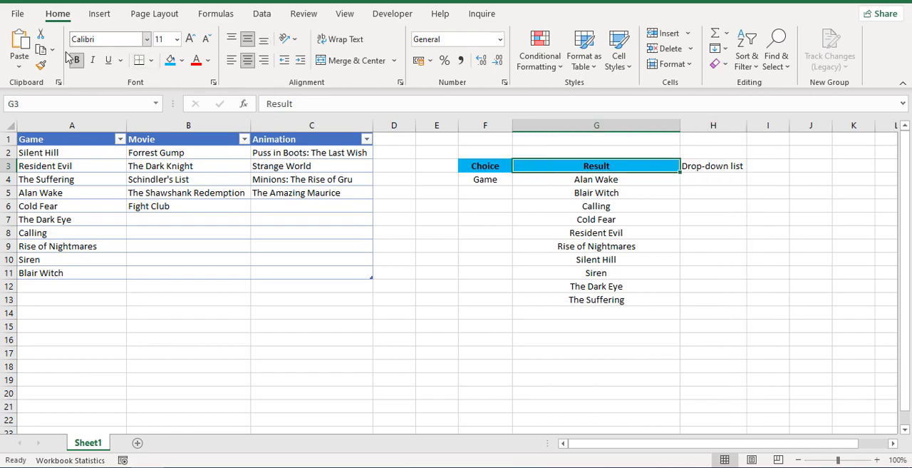
pyautogui.click(40, 65)
pyautogui.click(713, 166)
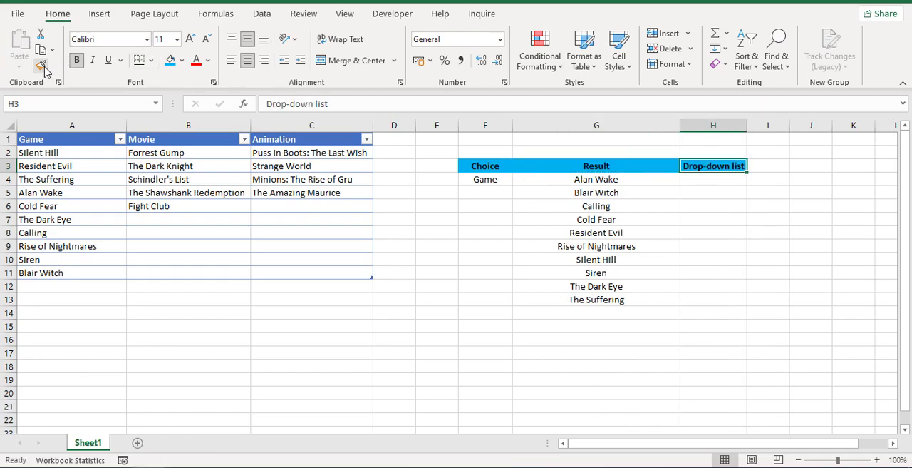
# Add List data validation to H4 using the spilled range that starts in G4 (G4#) as its source.
pyautogui.click(712, 184)
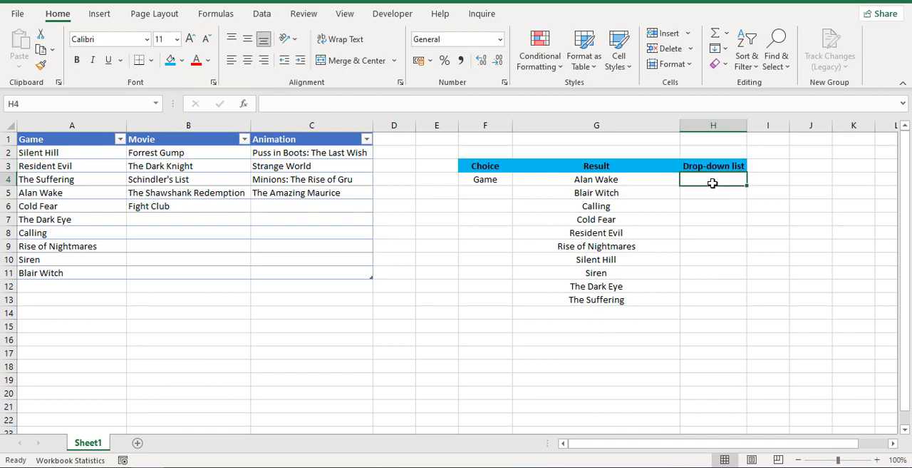
pyautogui.click(261, 16)
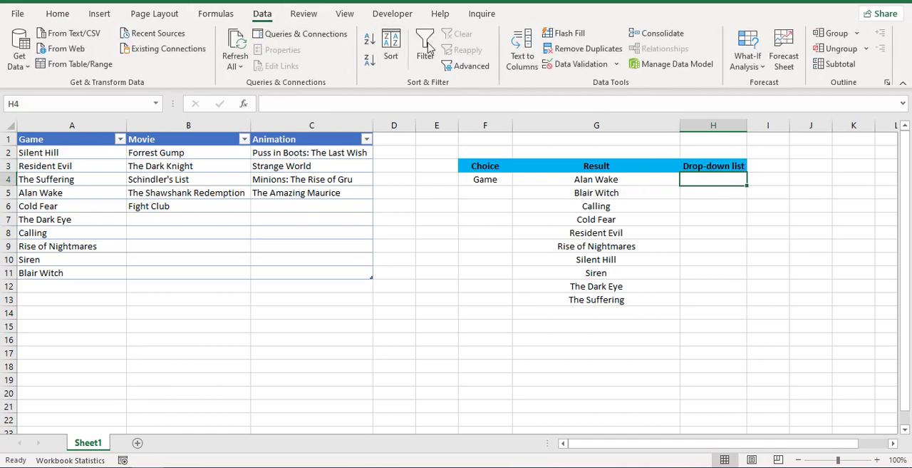
pyautogui.click(615, 65)
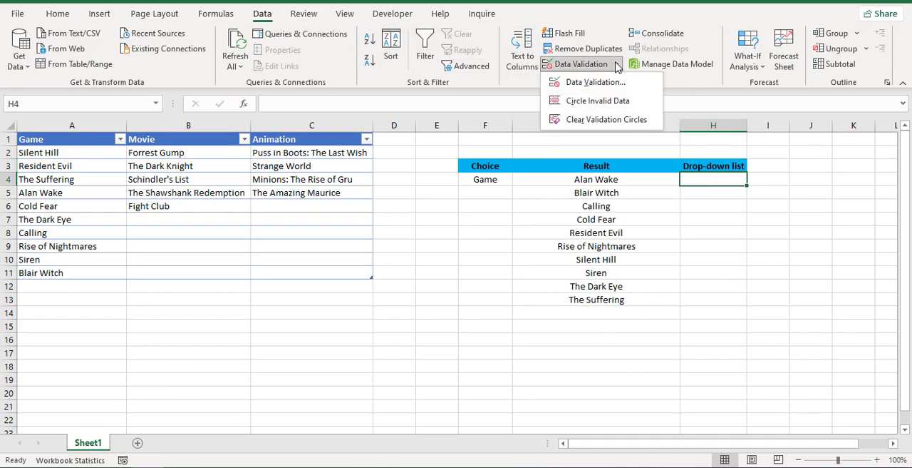
pyautogui.click(616, 82)
pyautogui.click(580, 280)
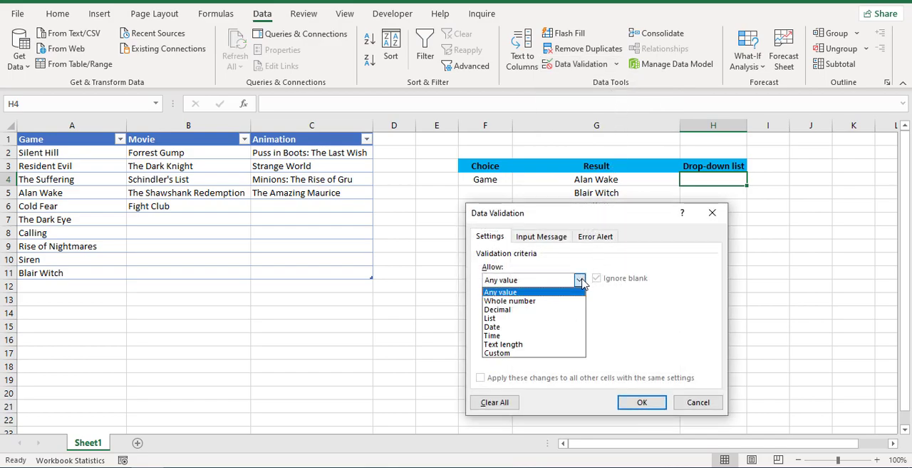
pyautogui.click(526, 318)
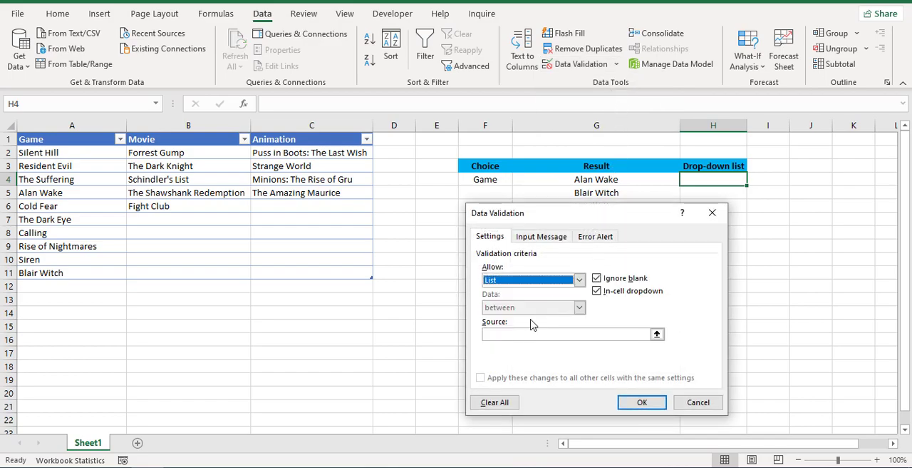
pyautogui.click(511, 334)
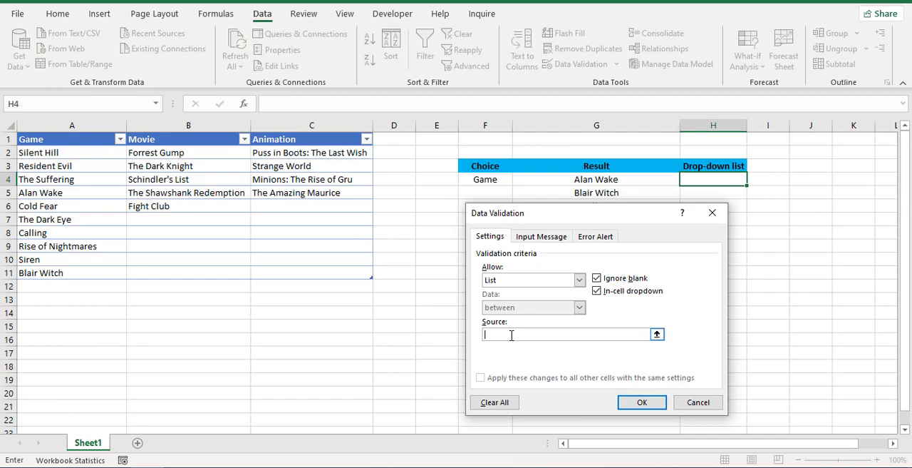
pyautogui.click(581, 179)
pyautogui.write('#')
pyautogui.click(640, 404)
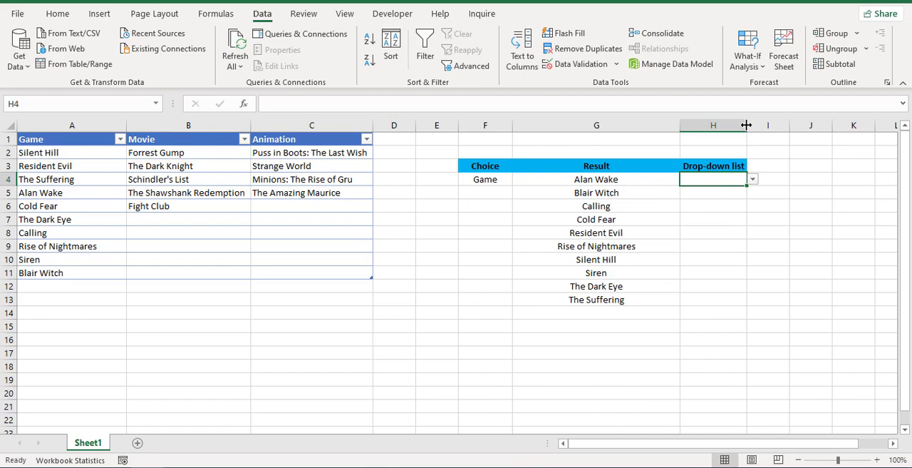
# Widen column H, then set columns G and H to the same width.
pyautogui.moveTo(746, 124); pyautogui.dragTo(824, 128)
pyautogui.moveTo(648, 128); pyautogui.dragTo(715, 128)
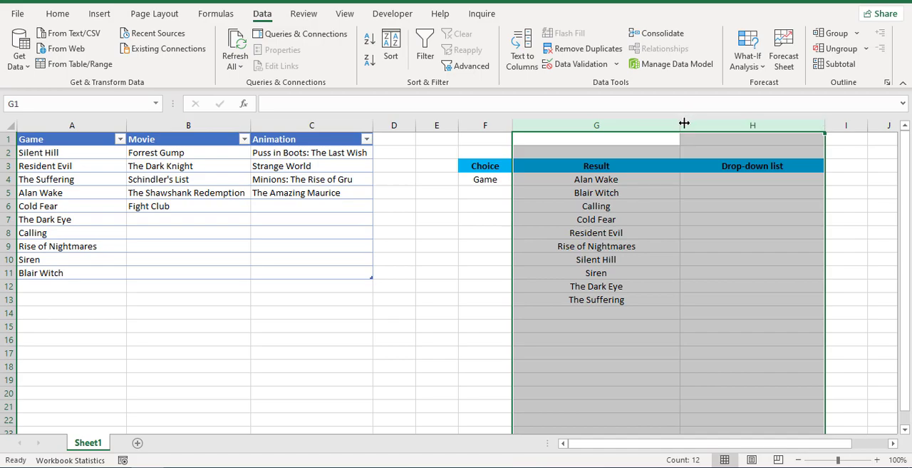
pyautogui.moveTo(683, 125); pyautogui.dragTo(684, 126)
# Look through the game titles offered by the new drop-down in H4.
pyautogui.click(724, 177)
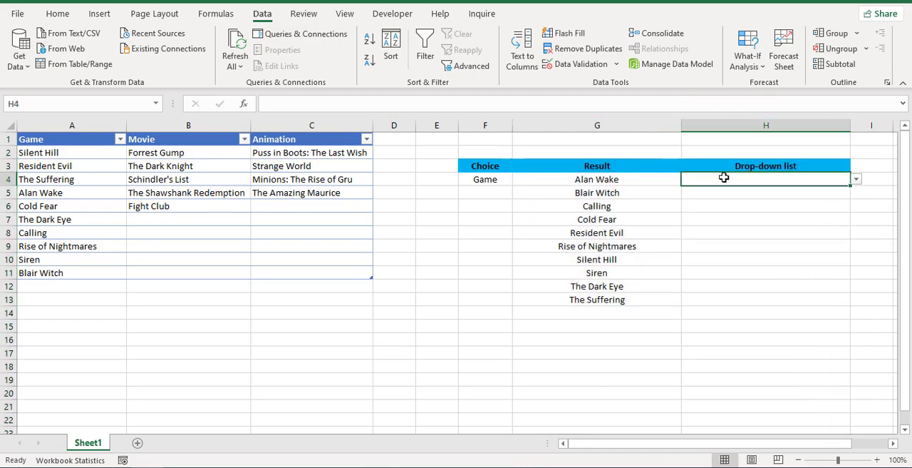
pyautogui.click(857, 180)
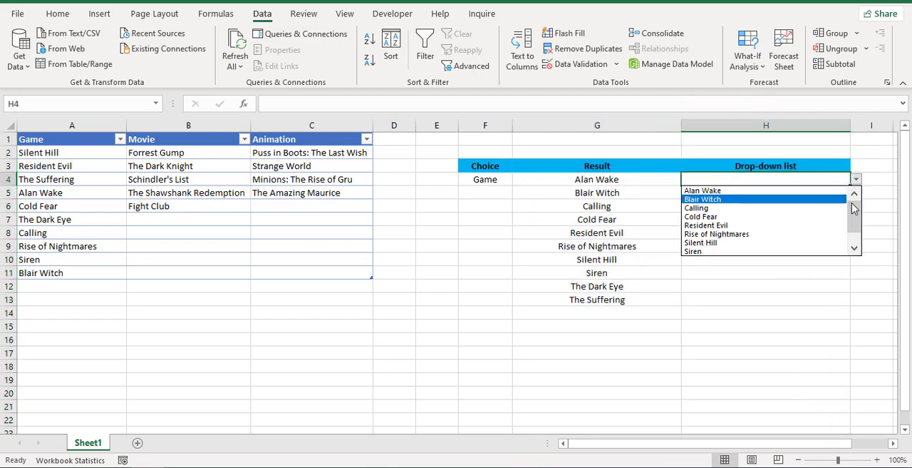
pyautogui.moveTo(856, 212); pyautogui.dragTo(853, 187)
# Set the Choice in F4 to Movie and check the titles offered by the dependent drop-down in H4.
pyautogui.click(489, 181)
pyautogui.click(519, 180)
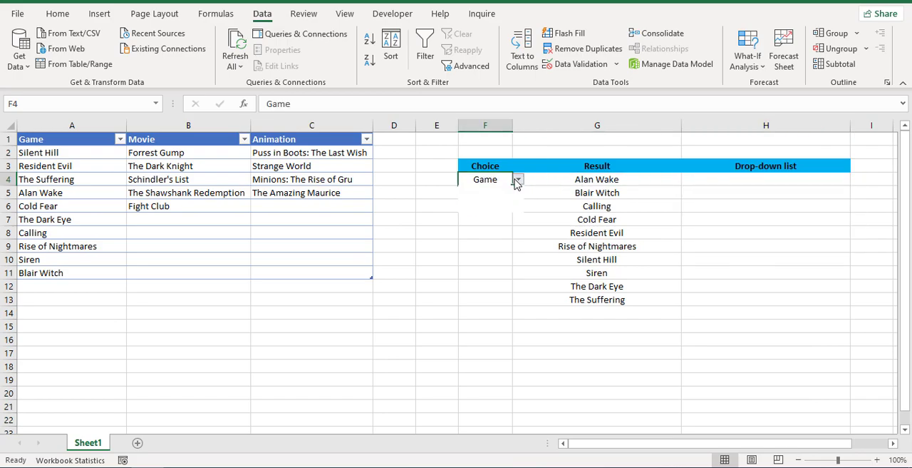
pyautogui.click(498, 199)
pyautogui.click(768, 183)
pyautogui.click(855, 179)
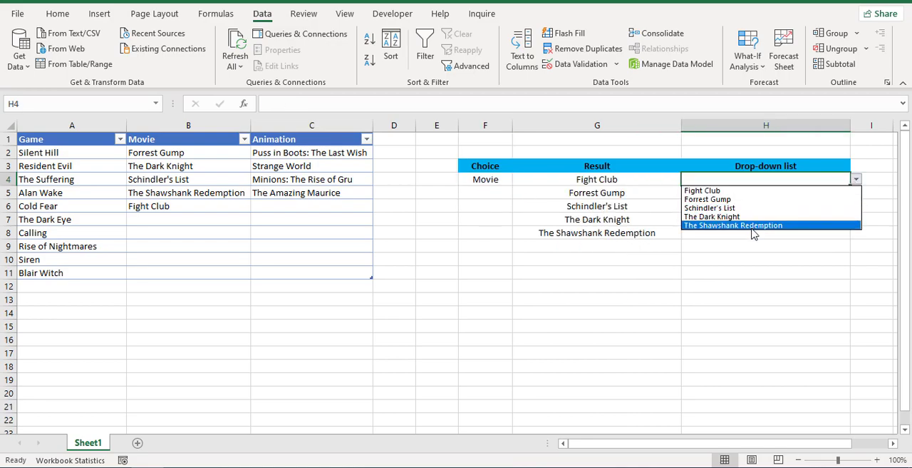
# Switch the Choice in F4 to Animation and review the titles listed in the H4 drop-down.
pyautogui.click(483, 179)
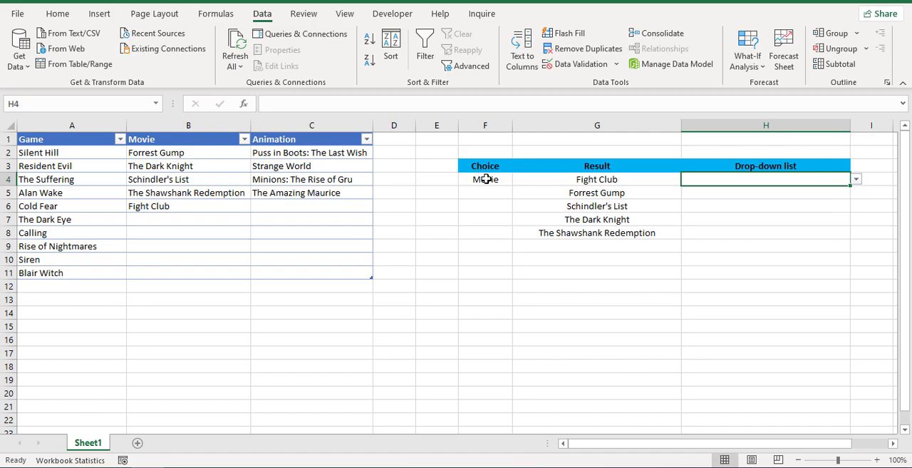
pyautogui.click(491, 179)
pyautogui.click(518, 179)
pyautogui.click(485, 206)
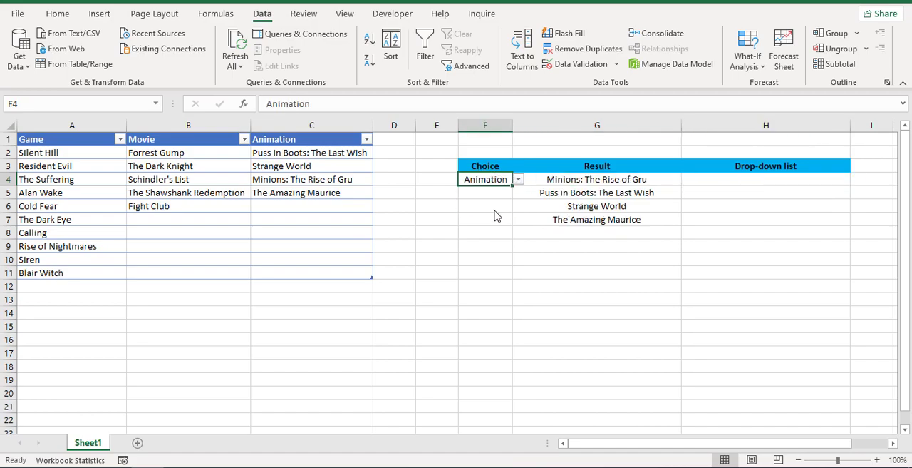
pyautogui.click(781, 183)
pyautogui.click(856, 181)
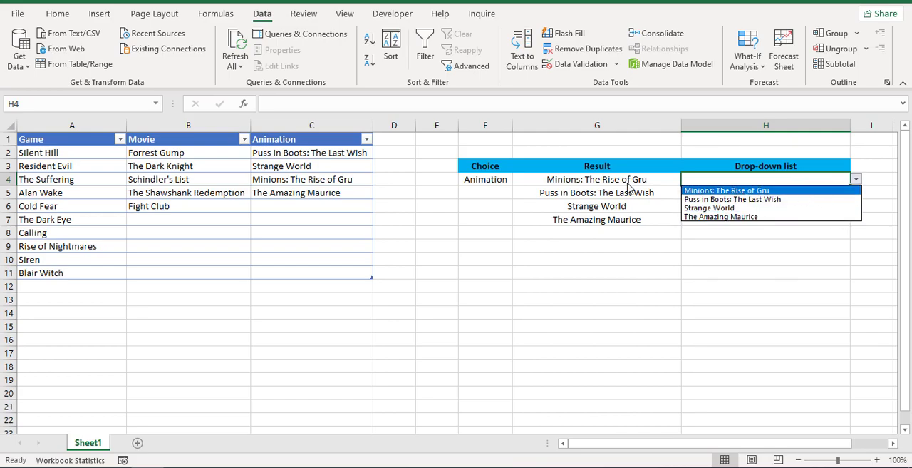
# Set the Choice in F4 to Game and pick Silent Hill from the dependent drop-down in H4.
pyautogui.click(508, 182)
pyautogui.click(504, 179)
pyautogui.click(518, 180)
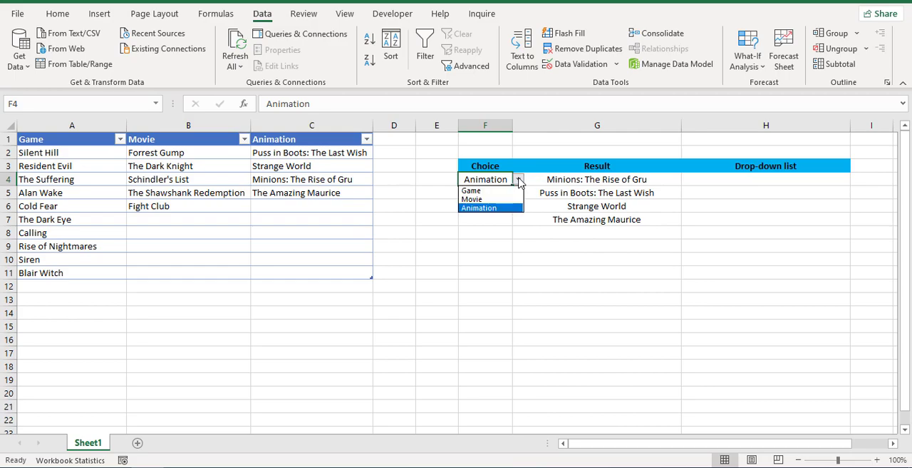
pyautogui.click(486, 192)
pyautogui.click(757, 186)
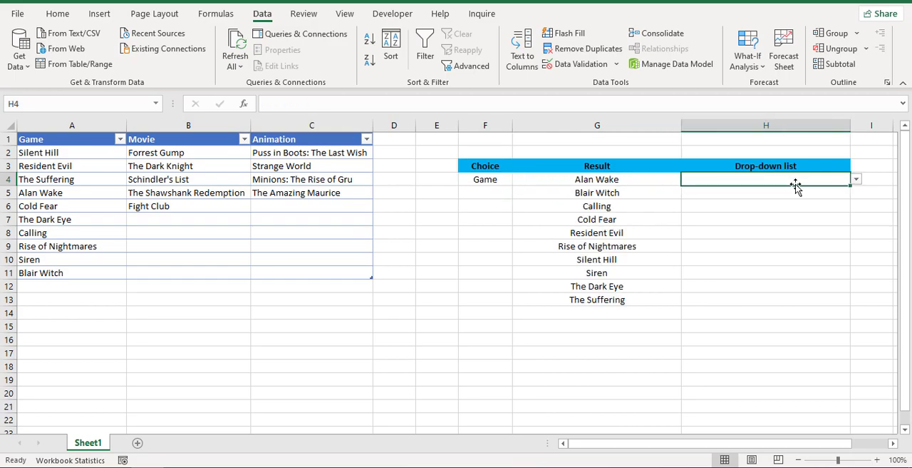
pyautogui.click(857, 181)
pyautogui.moveTo(853, 208); pyautogui.dragTo(854, 233)
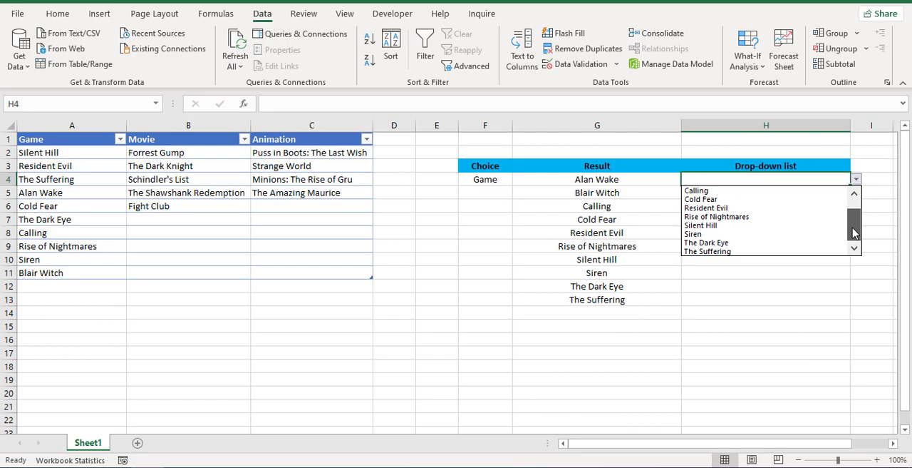
pyautogui.click(701, 225)
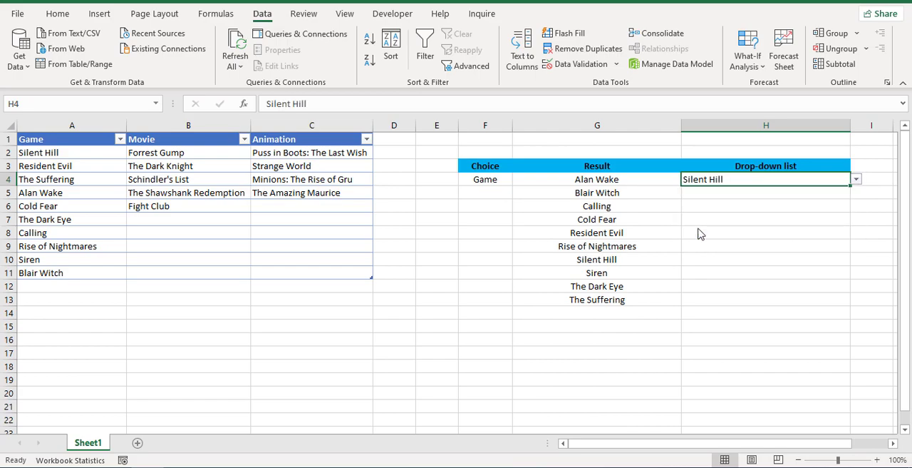
# Center the contents of column H horizontally, then select the Game header in A1.
pyautogui.click(715, 128)
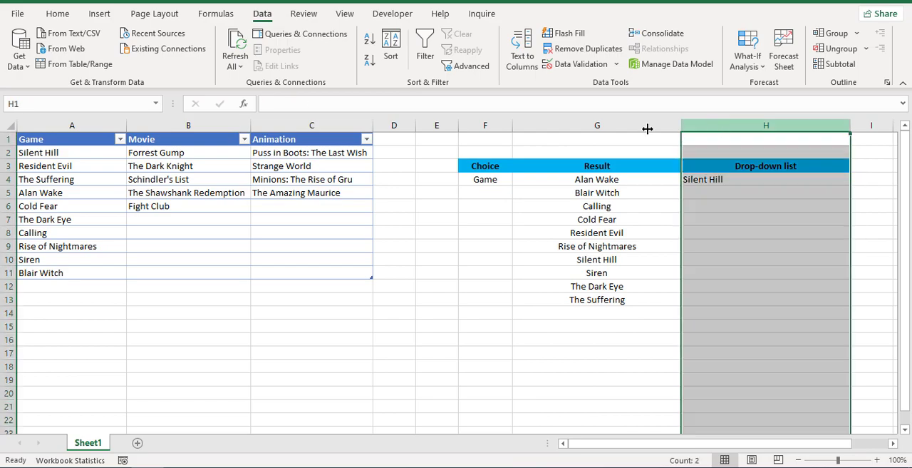
pyautogui.click(71, 19)
pyautogui.click(247, 60)
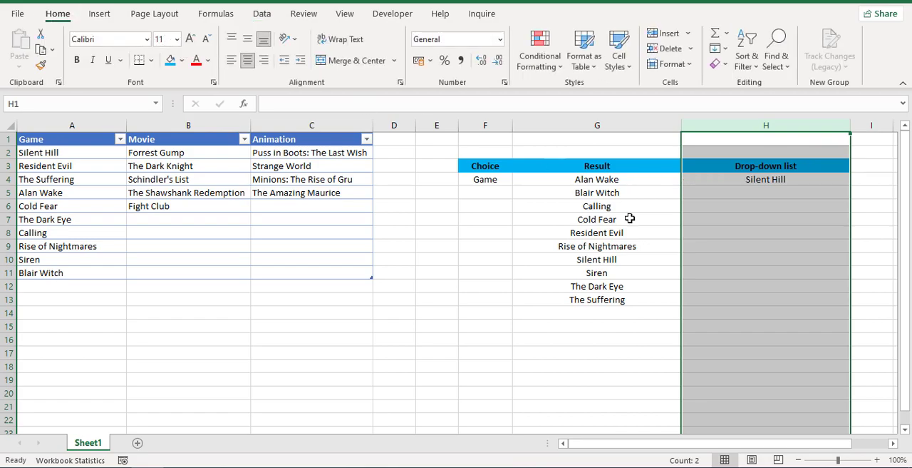
pyautogui.click(730, 223)
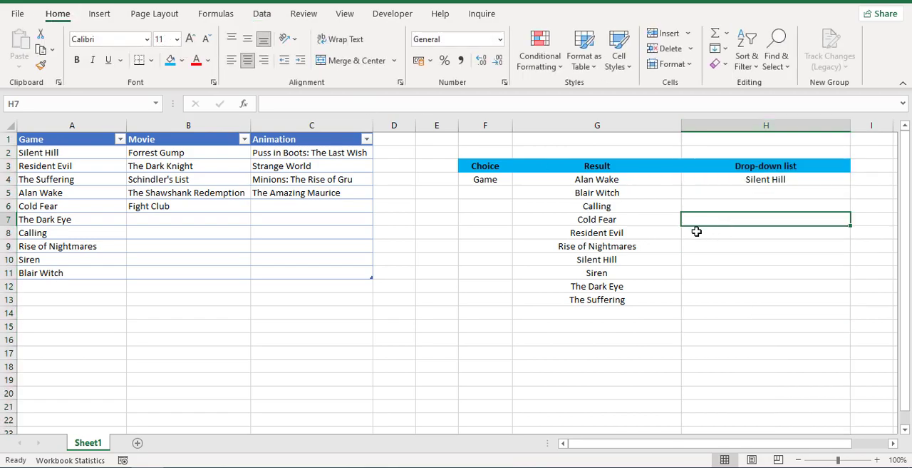
pyautogui.click(77, 142)
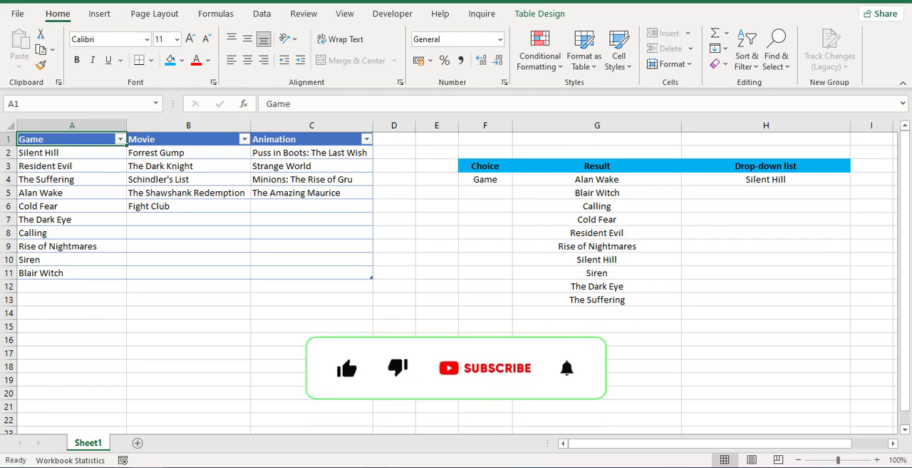